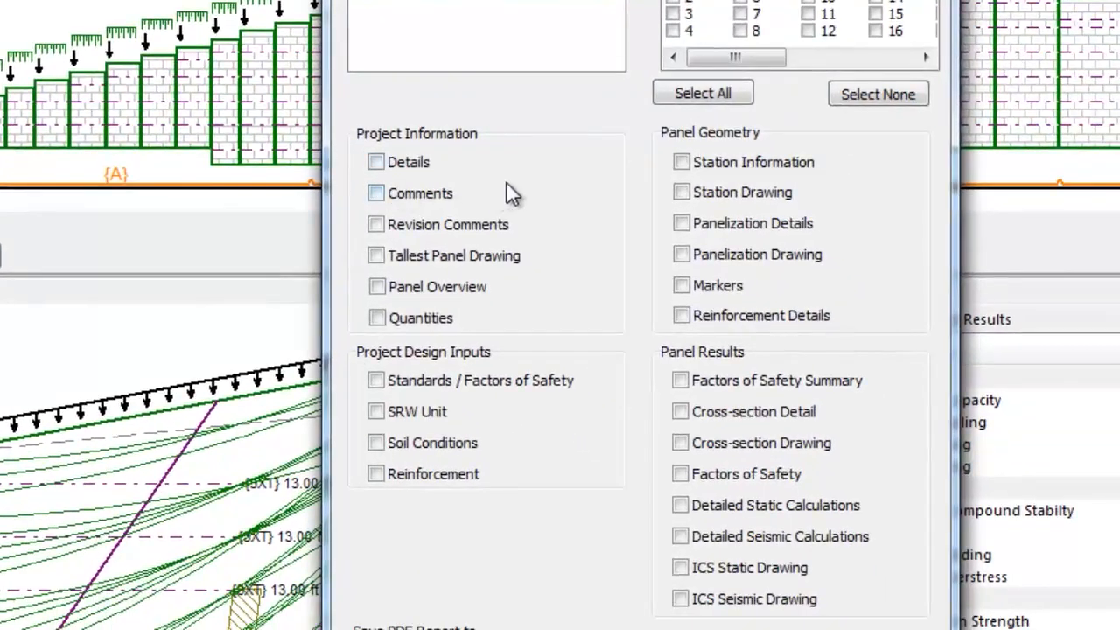
- Include all Project Information sections in the report: details, comments, revision comments, tallest panel drawing, panel overview and quantities
left_click(376, 162)
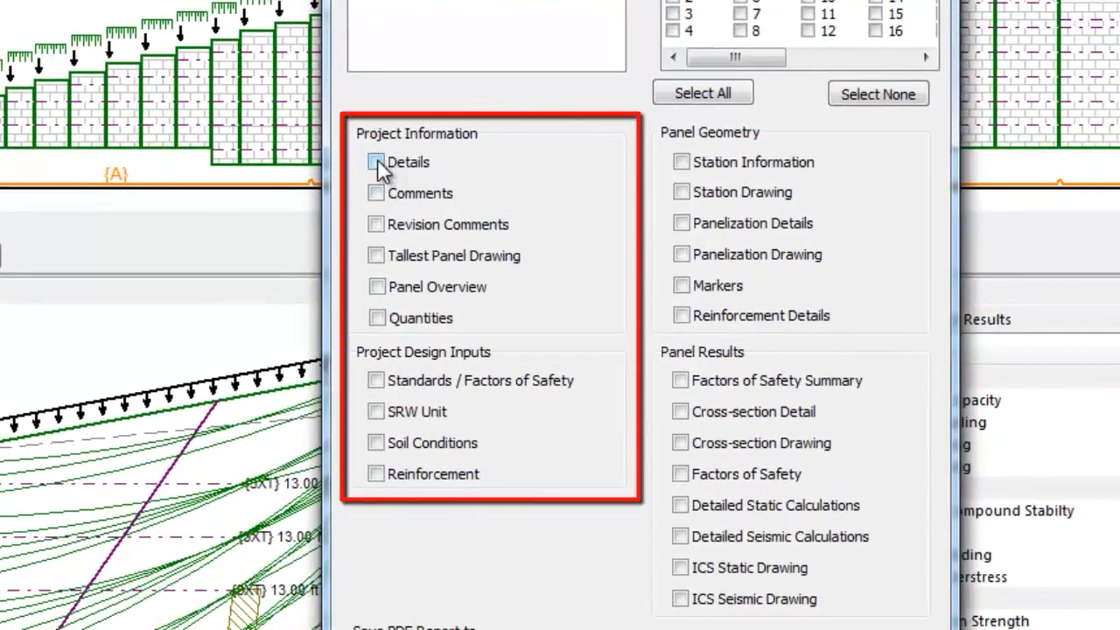
left_click(376, 192)
left_click(376, 224)
left_click(376, 255)
left_click(377, 287)
left_click(378, 318)
- Include all Project Design Inputs in the report: standards and factors of safety, SRW unit, soil conditions and reinforcement
left_click(377, 379)
left_click(377, 442)
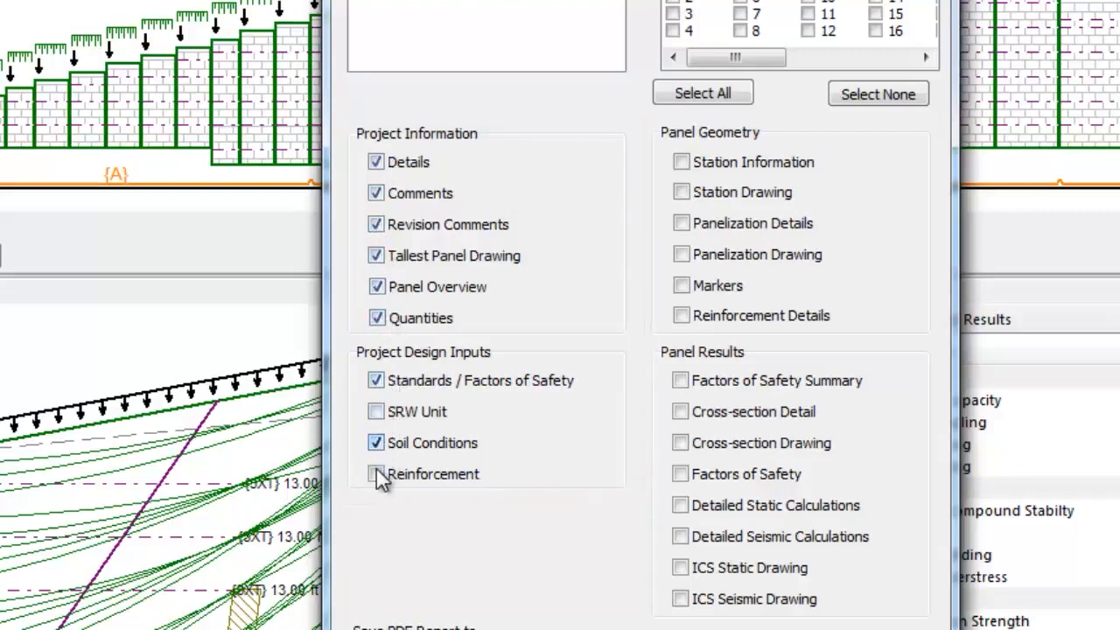
left_click(377, 474)
left_click(376, 411)
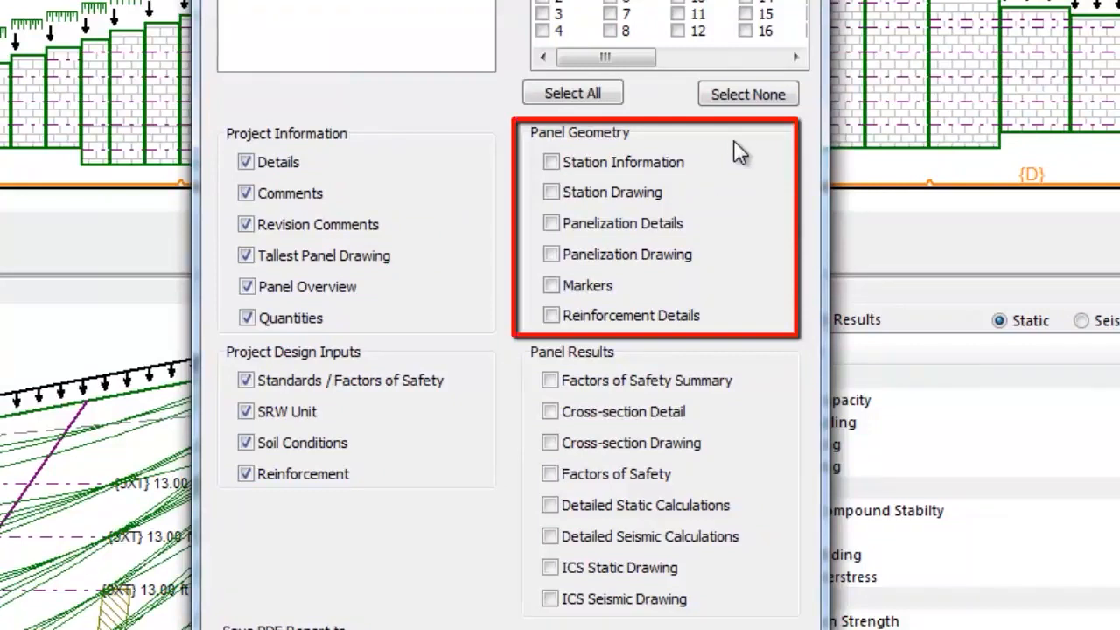
- Include all Panel Geometry sections: station information and drawing, panelization details and drawing, markers and reinforcement details
left_click(551, 162)
left_click(551, 192)
left_click(551, 223)
left_click(551, 255)
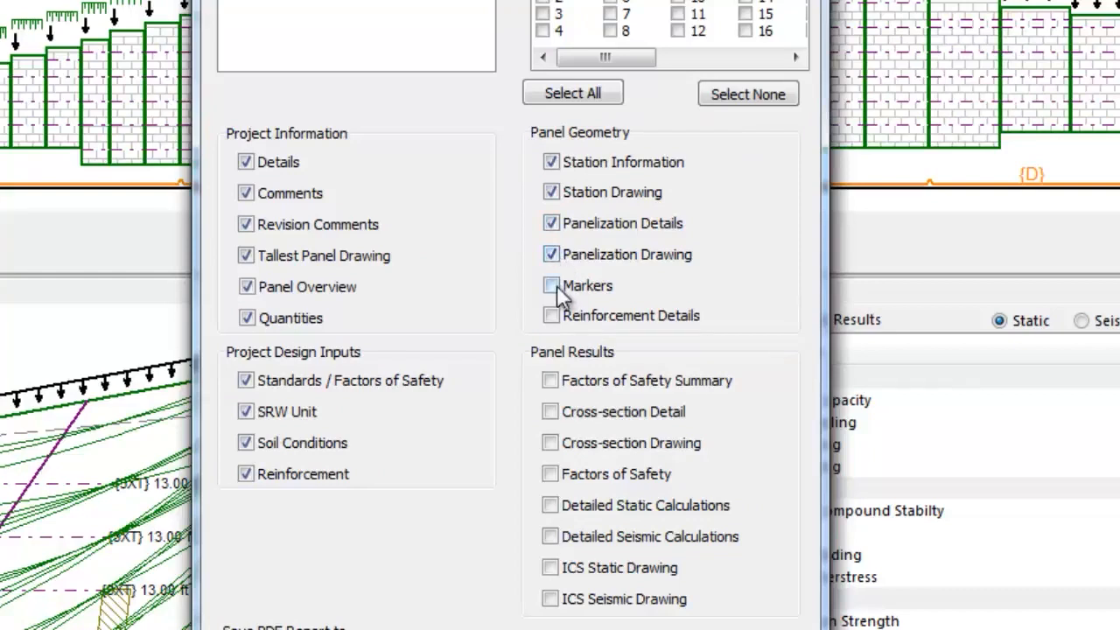
left_click(551, 285)
left_click(551, 316)
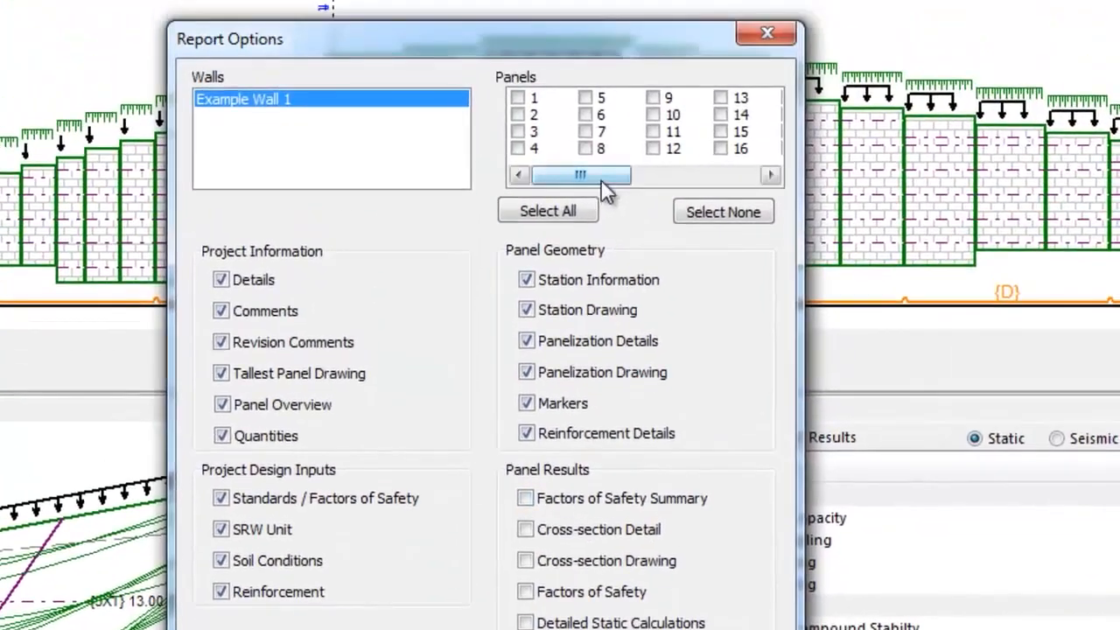
- Try including panel 21 and all panels of Example Wall 1, and clear the panel selection
left_click_drag(606, 182, 671, 185)
left_click(670, 98)
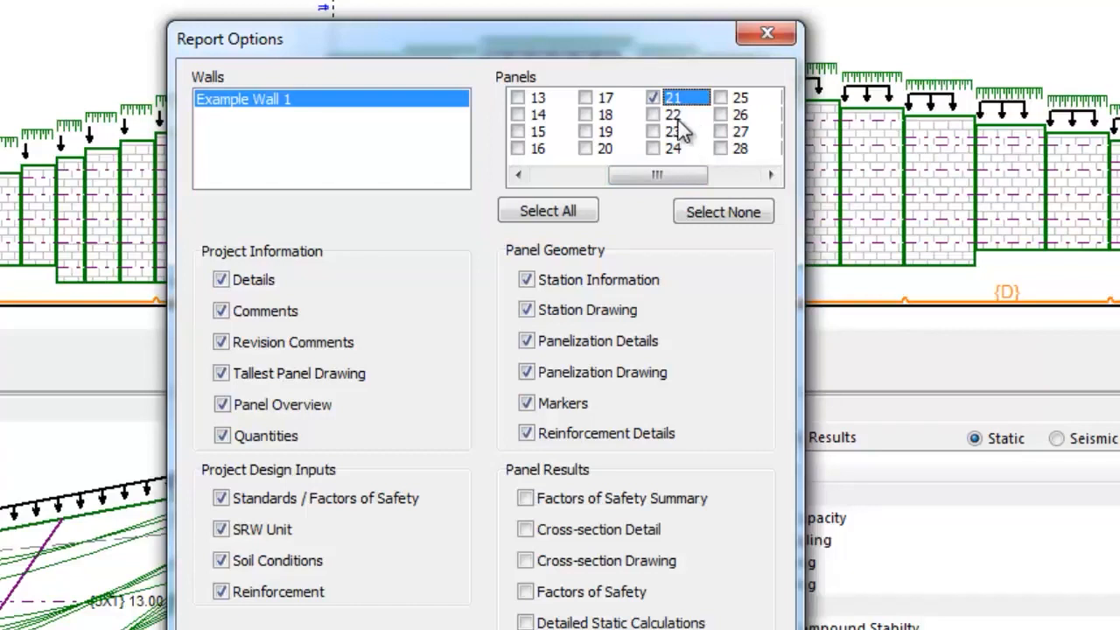
left_click(559, 214)
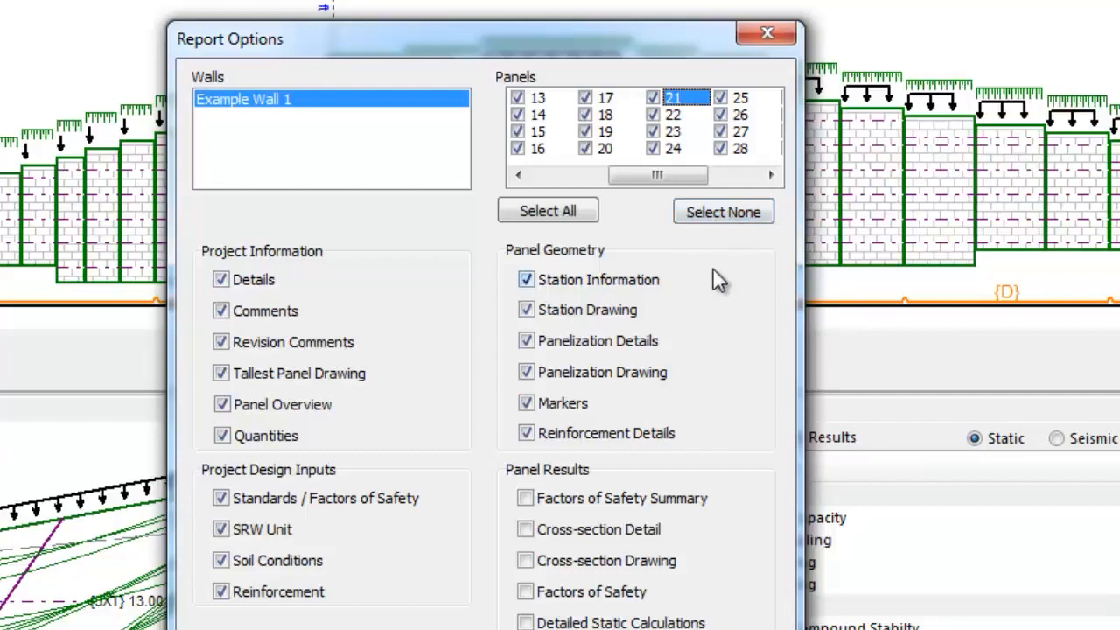
mouse_move(640, 173)
left_mouse_down()
mouse_move(583, 173)
mouse_move(648, 175)
left_mouse_up()
left_click(723, 211)
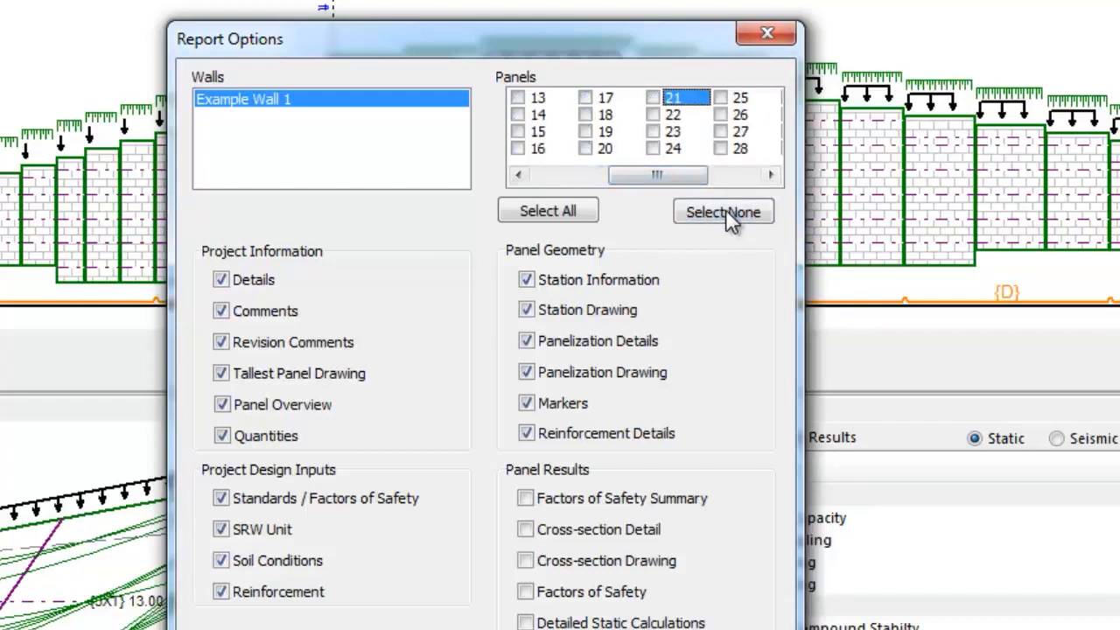
- Include panel 21 and every Panel Results section except the Factors of Safety Summary, and preview the PDF report
left_click(669, 104)
left_click(553, 528)
left_click(543, 560)
left_click(533, 591)
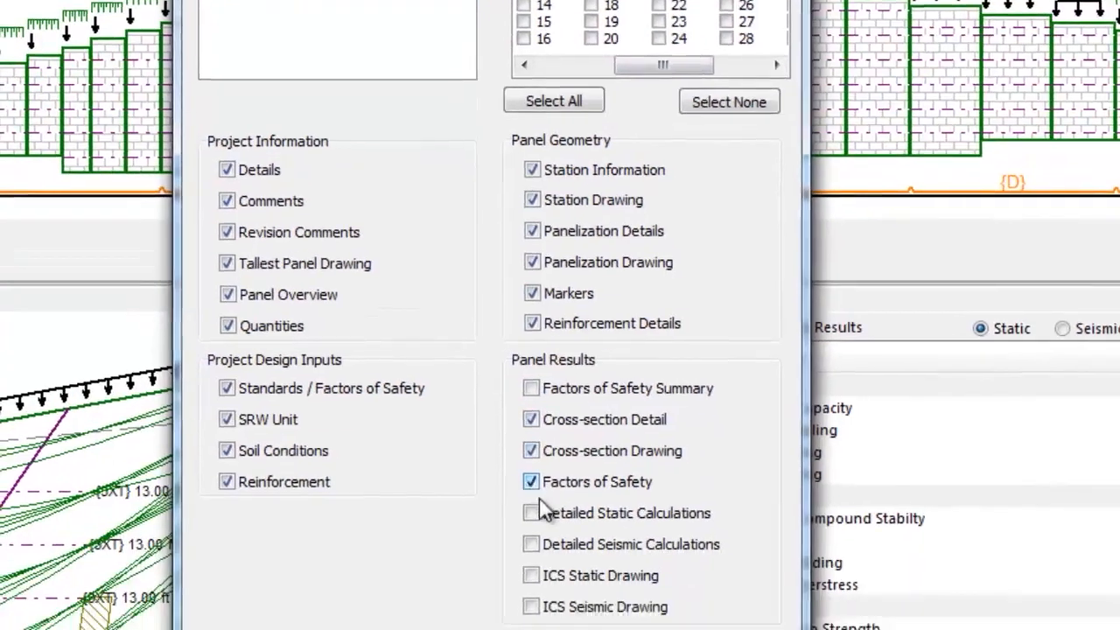
left_click(533, 622)
left_click(539, 419)
left_click(538, 449)
left_click(538, 481)
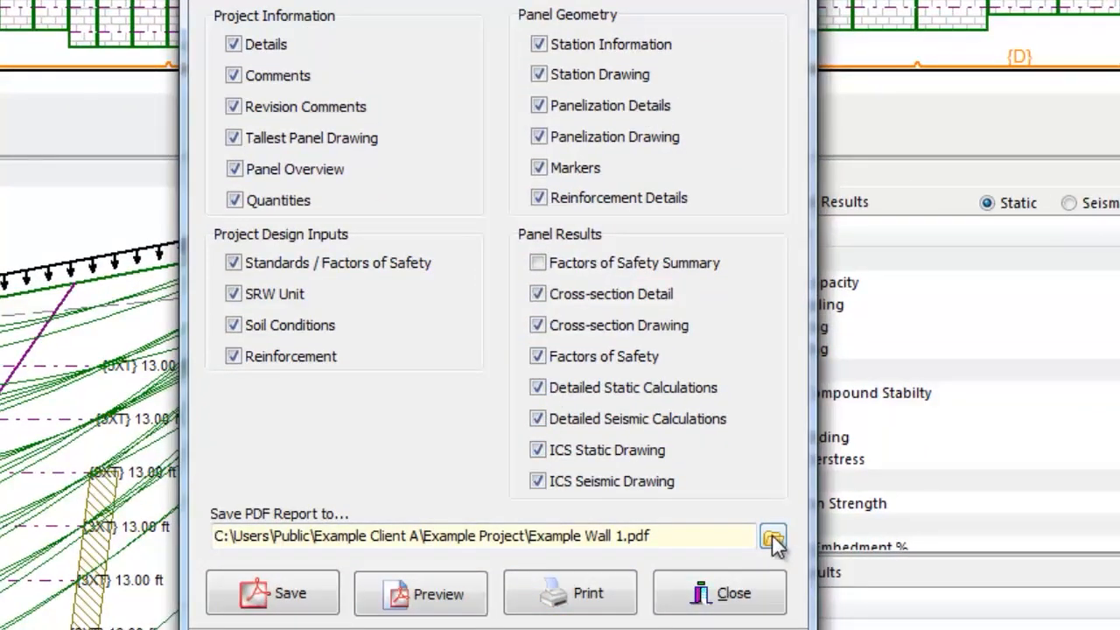
left_click(418, 602)
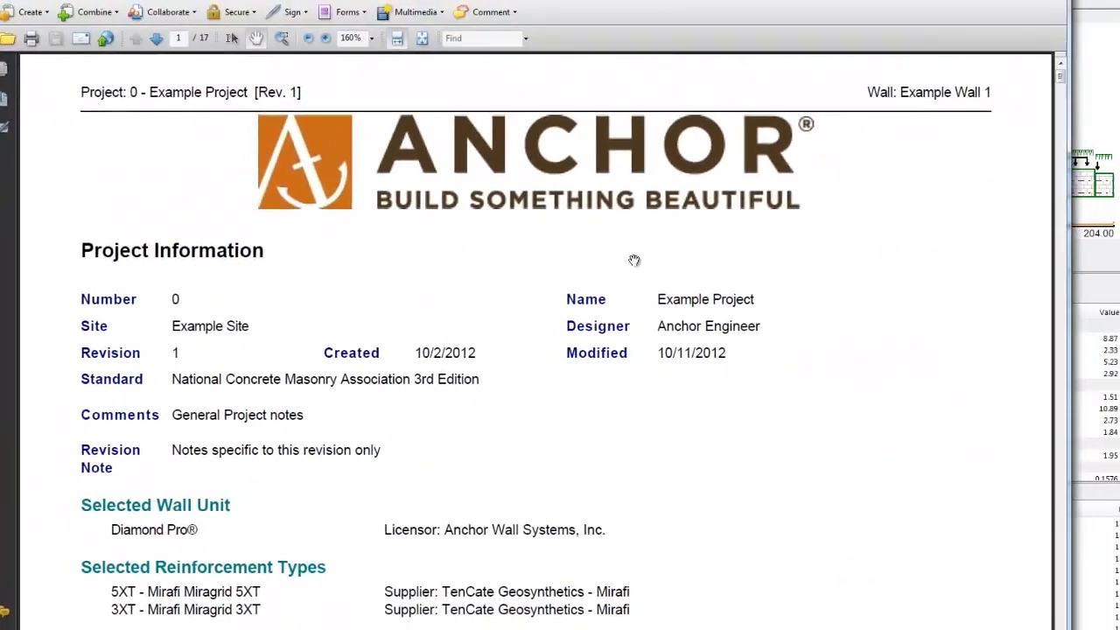
- Review the report's project information and project summary, including the panel overview, geogroups, quantities and tallest panel drawing
scroll(363, 245, "down", 3)
scroll(362, 246, "down", 9)
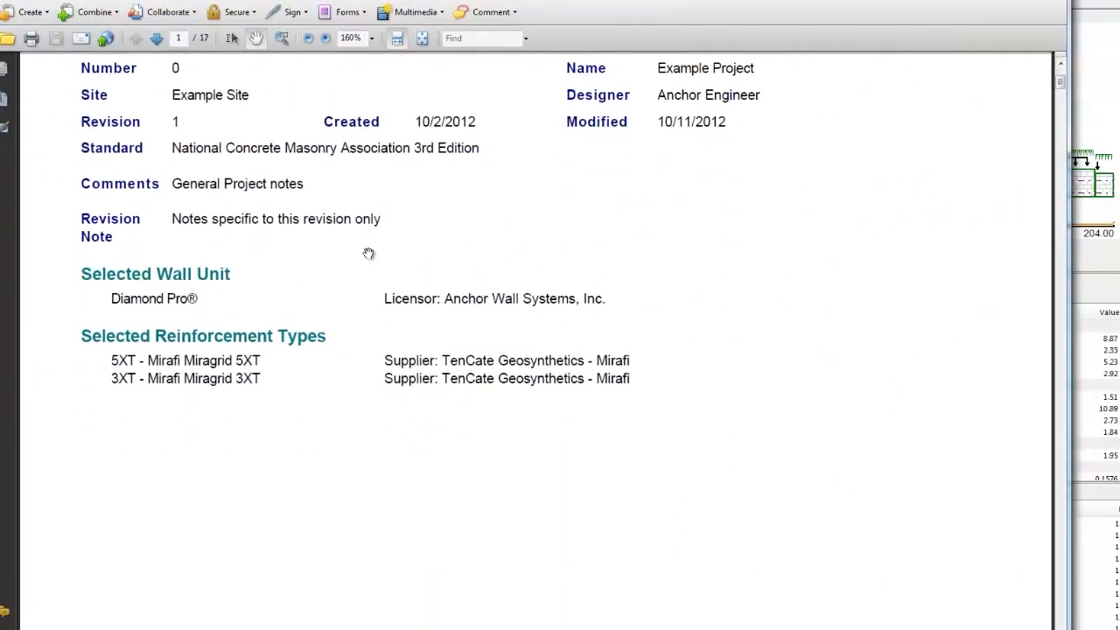
scroll(376, 262, "down", 20)
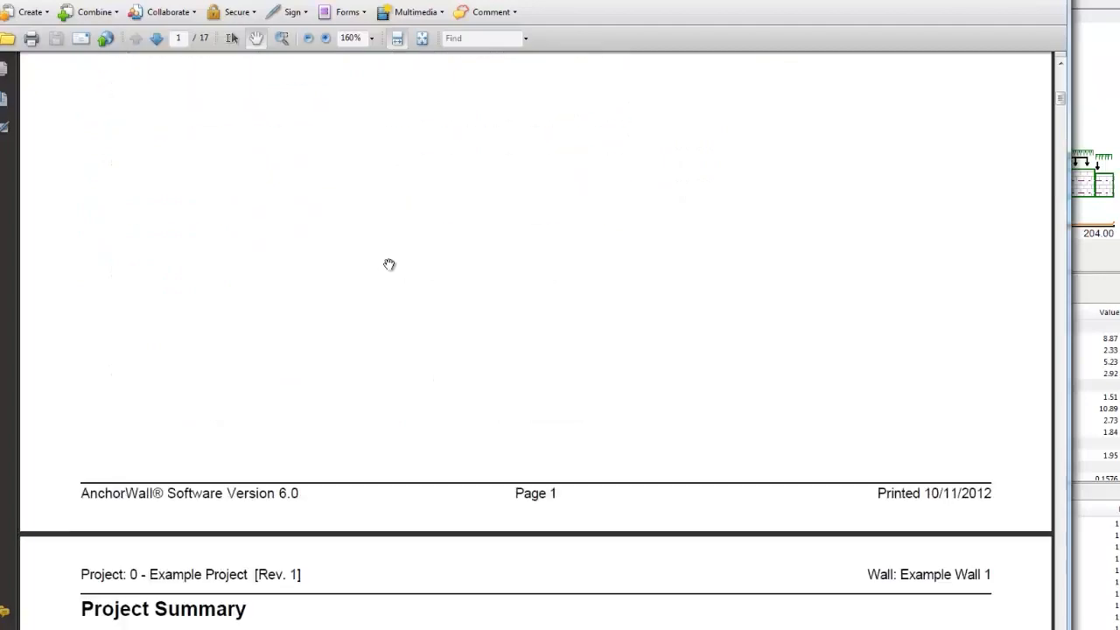
scroll(434, 274, "down", 11)
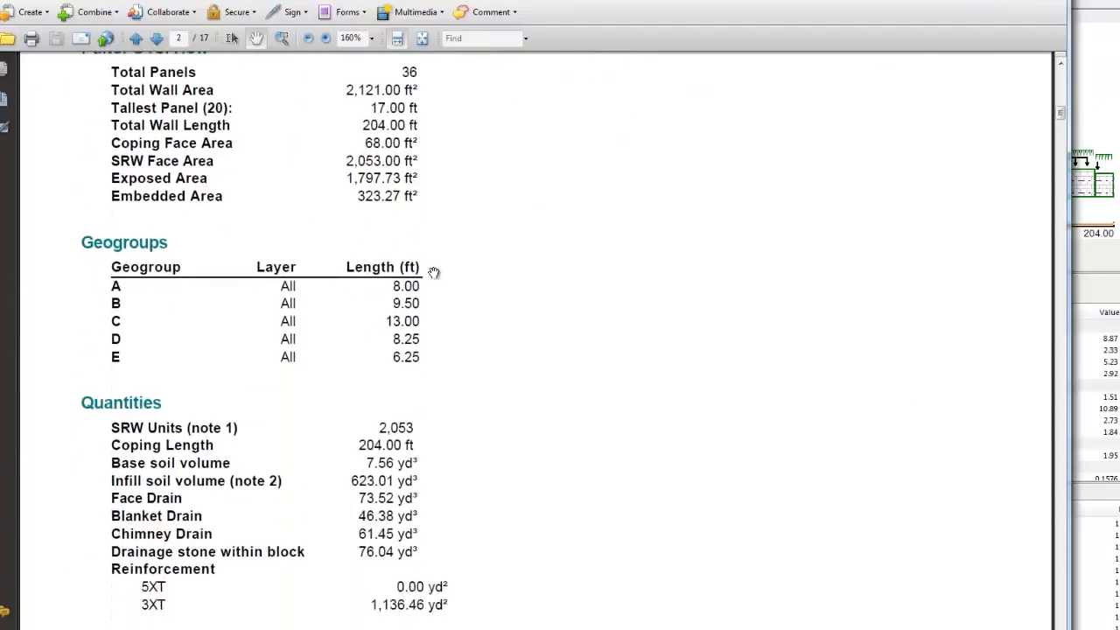
scroll(434, 271, "down", 5)
scroll(434, 271, "up", 1)
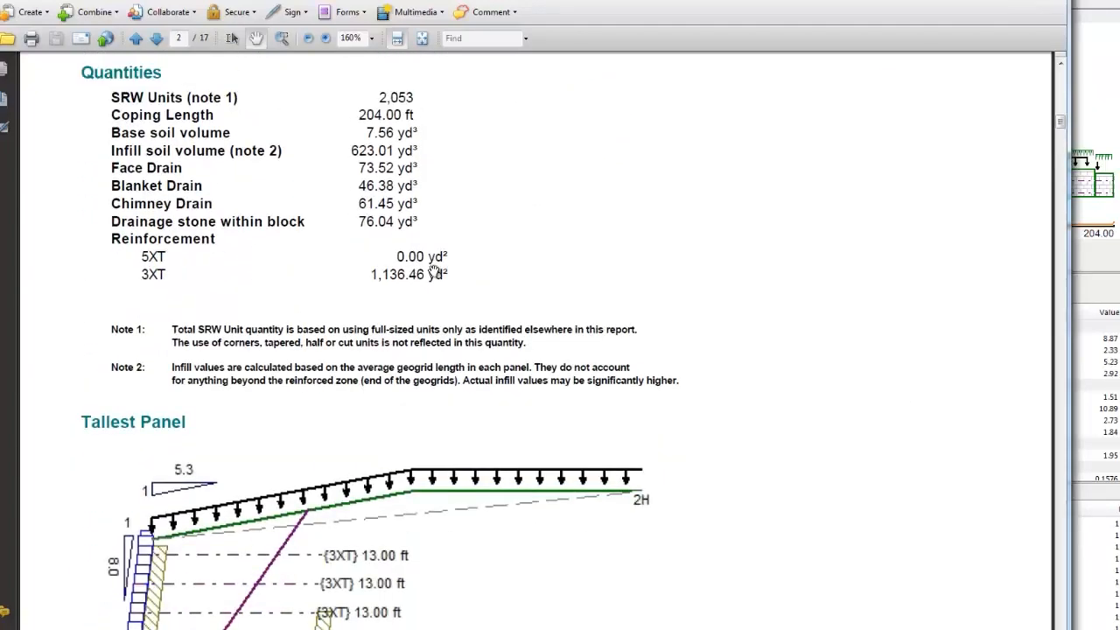
scroll(433, 272, "down", 4)
scroll(433, 271, "down", 18)
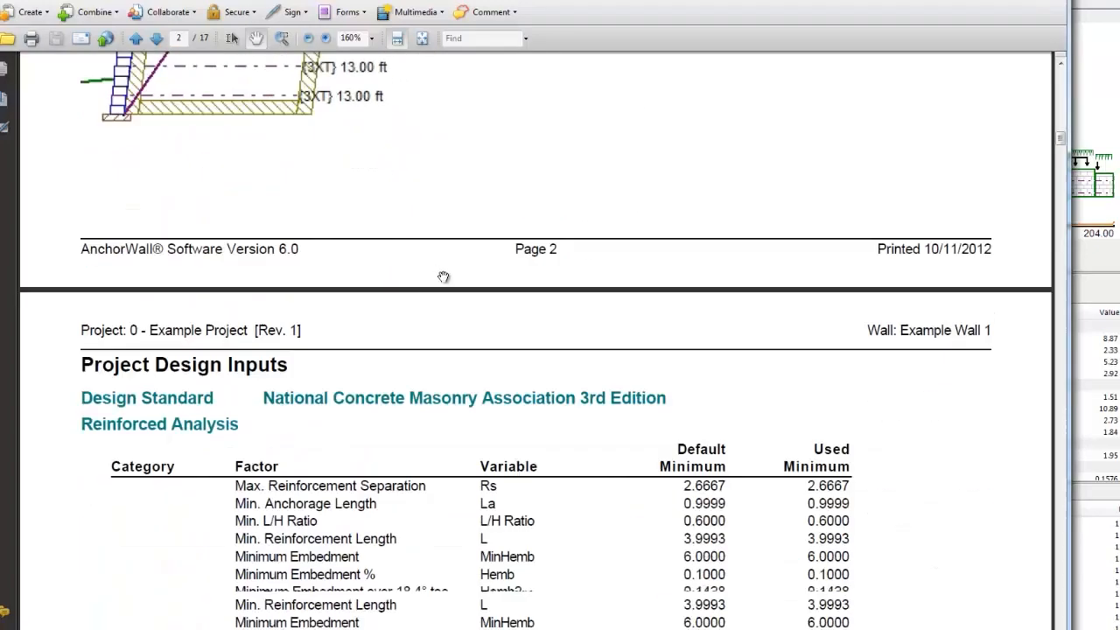
- Examine the project design inputs in the report: design standard factors, wall unit, reinforcement types, soil types and soil glossary
scroll(445, 276, "down", 1)
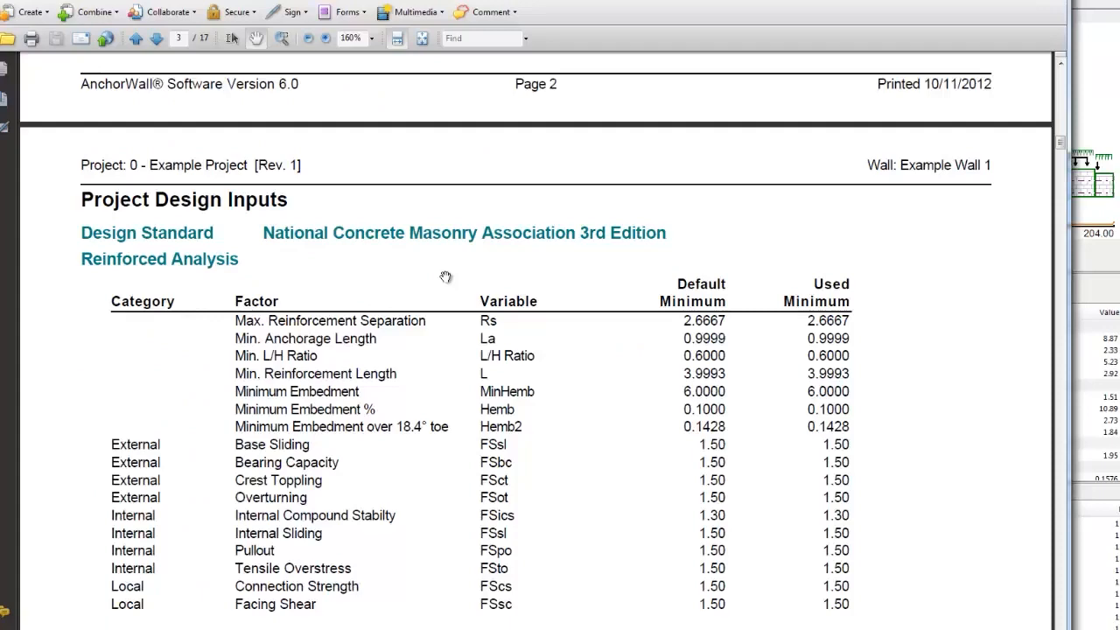
scroll(445, 276, "down", 13)
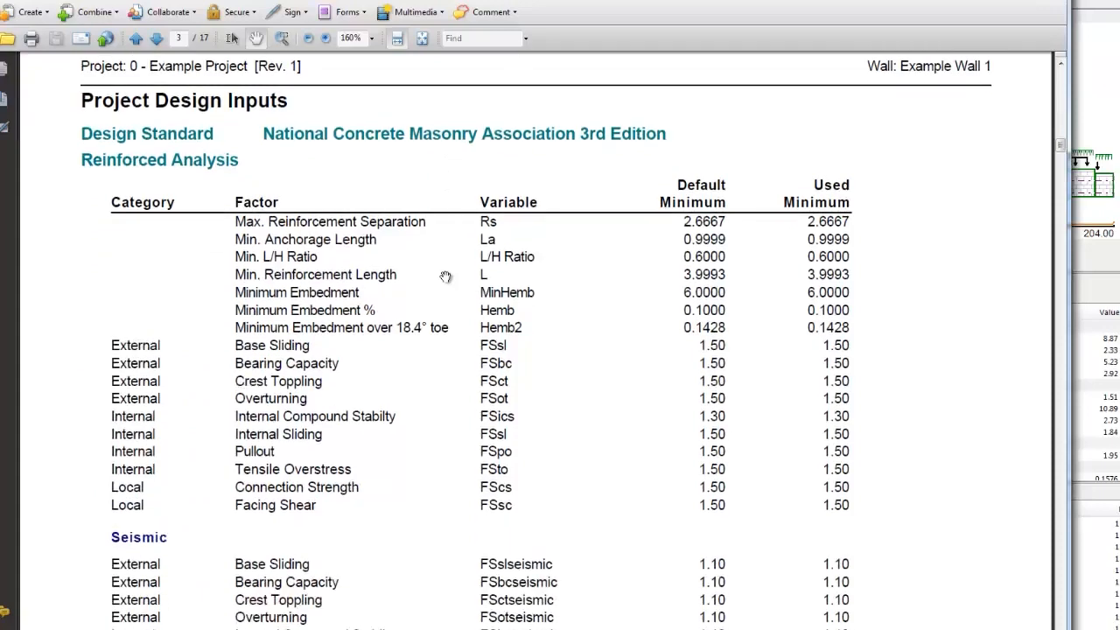
scroll(445, 276, "down", 15)
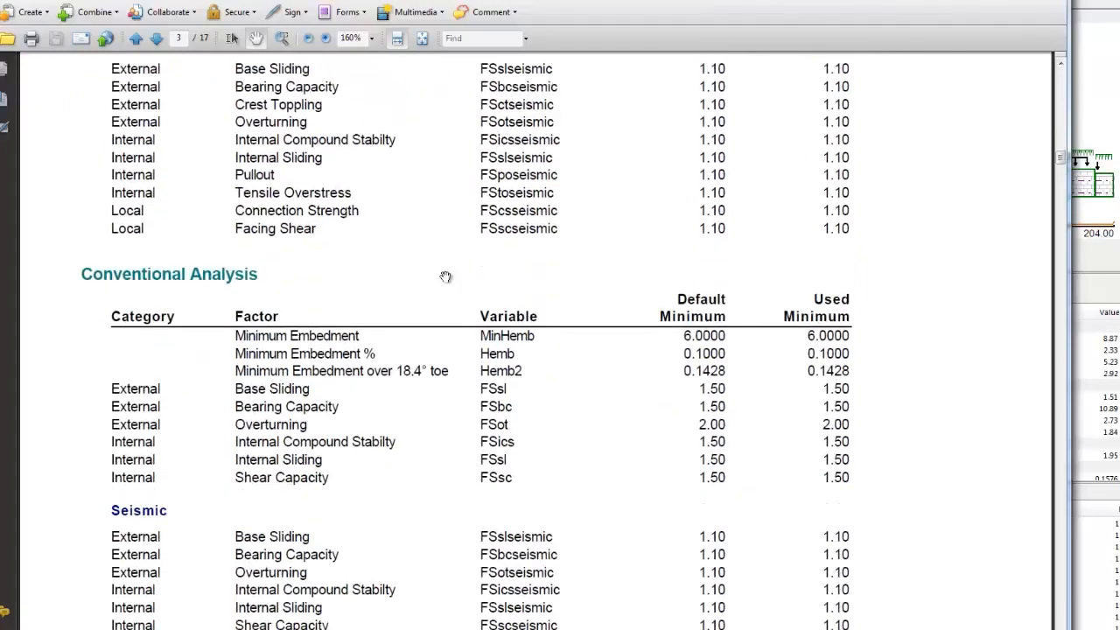
scroll(446, 277, "down", 3)
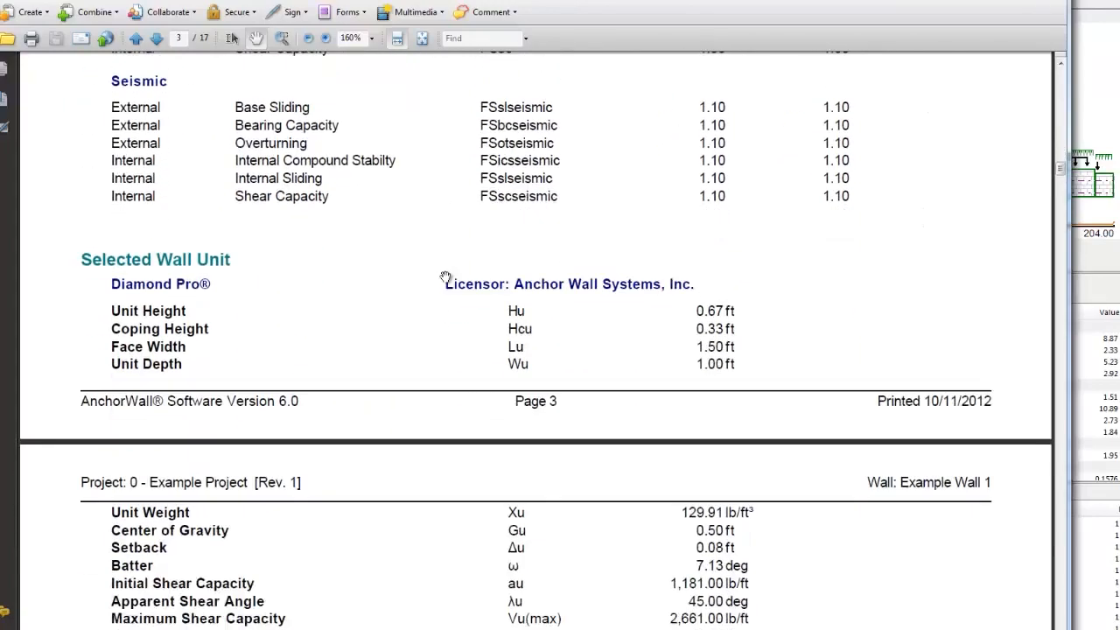
scroll(445, 276, "down", 17)
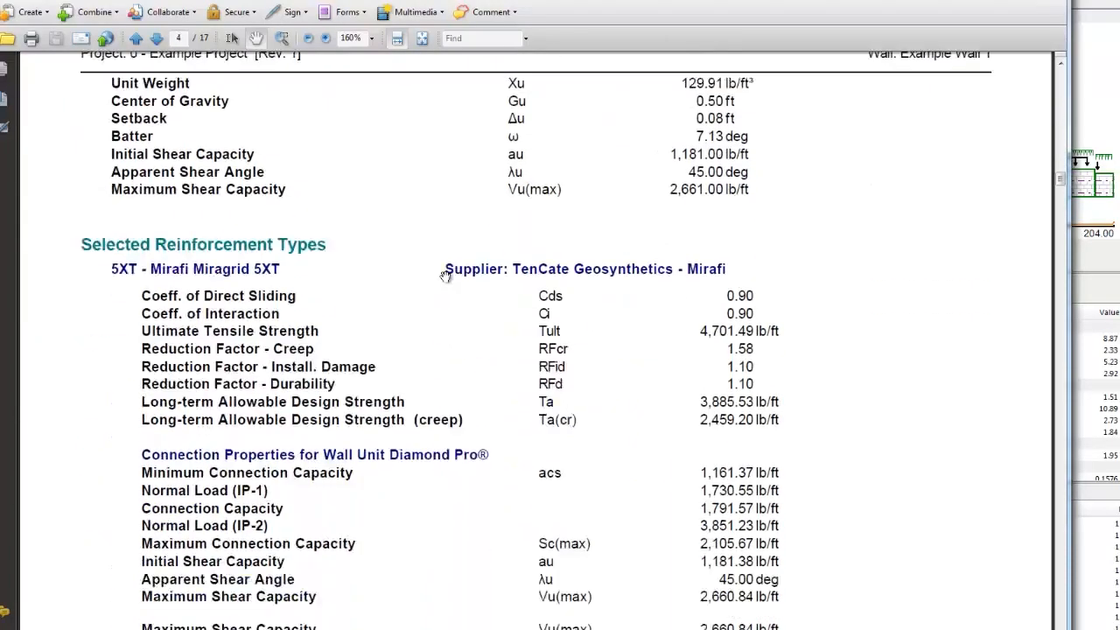
scroll(445, 277, "down", 20)
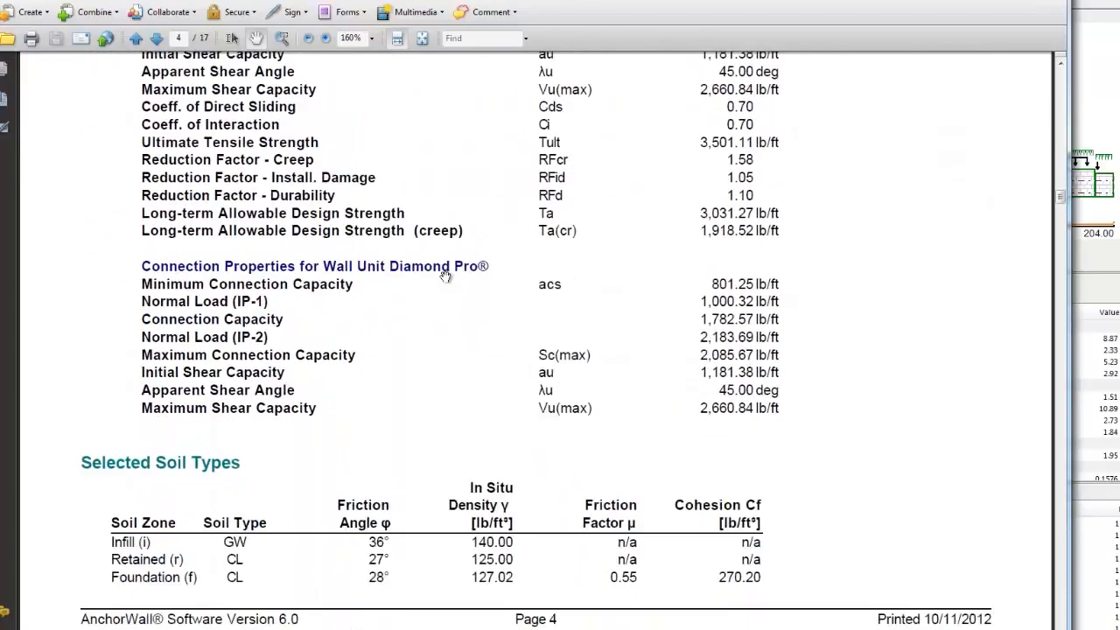
scroll(445, 276, "down", 20)
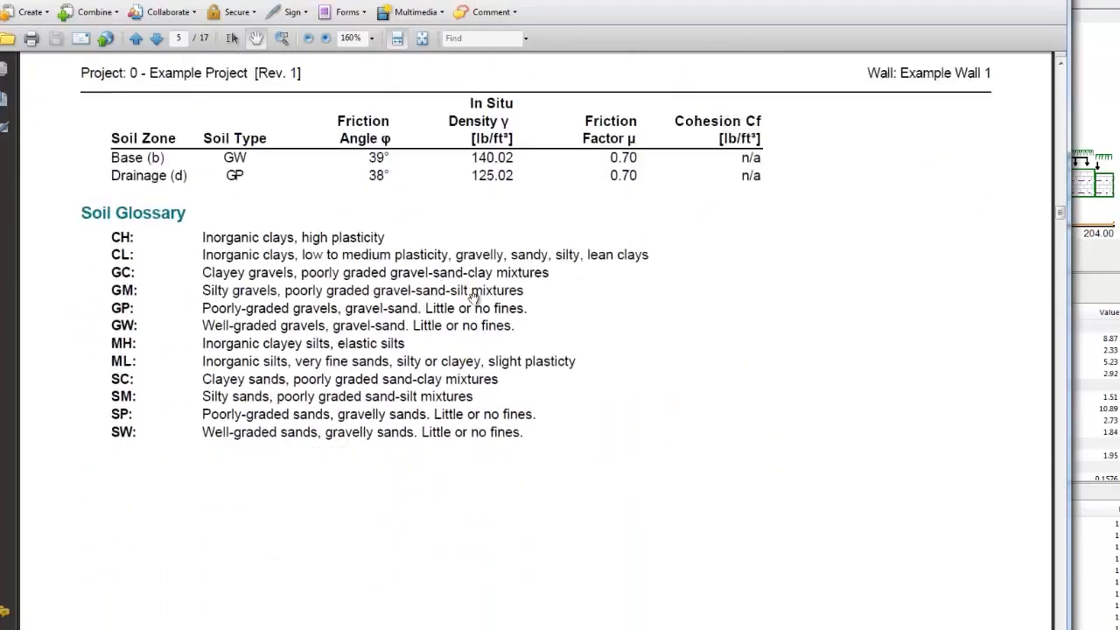
scroll(611, 406, "down", 20)
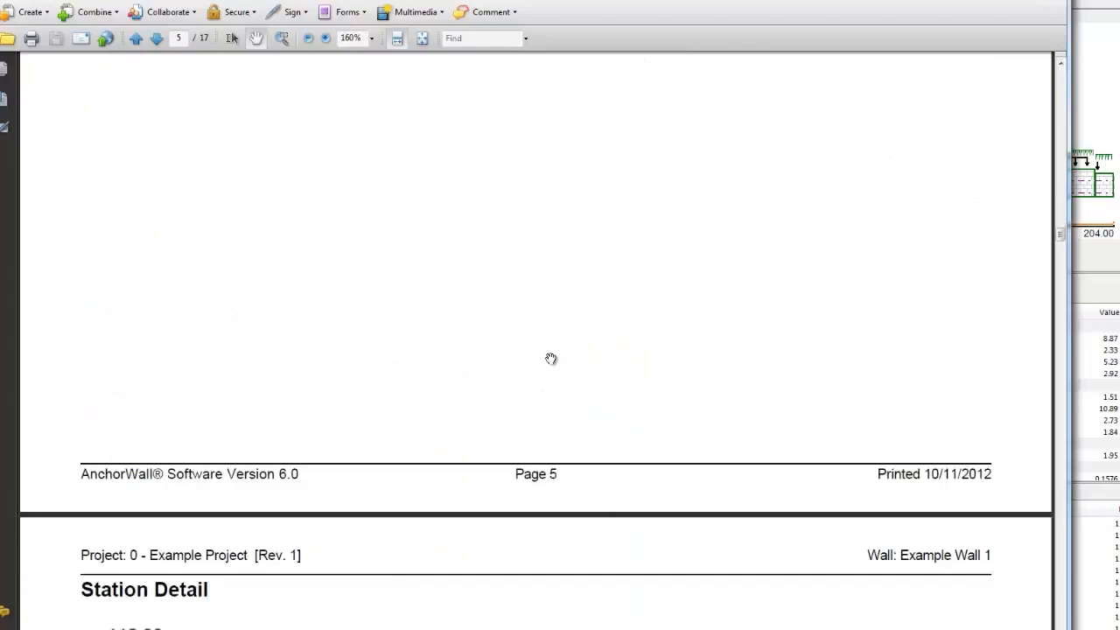
- Examine the report's station drawing and station layout table, and the panel drawing in the panel geometry section
scroll(558, 356, "down", 8)
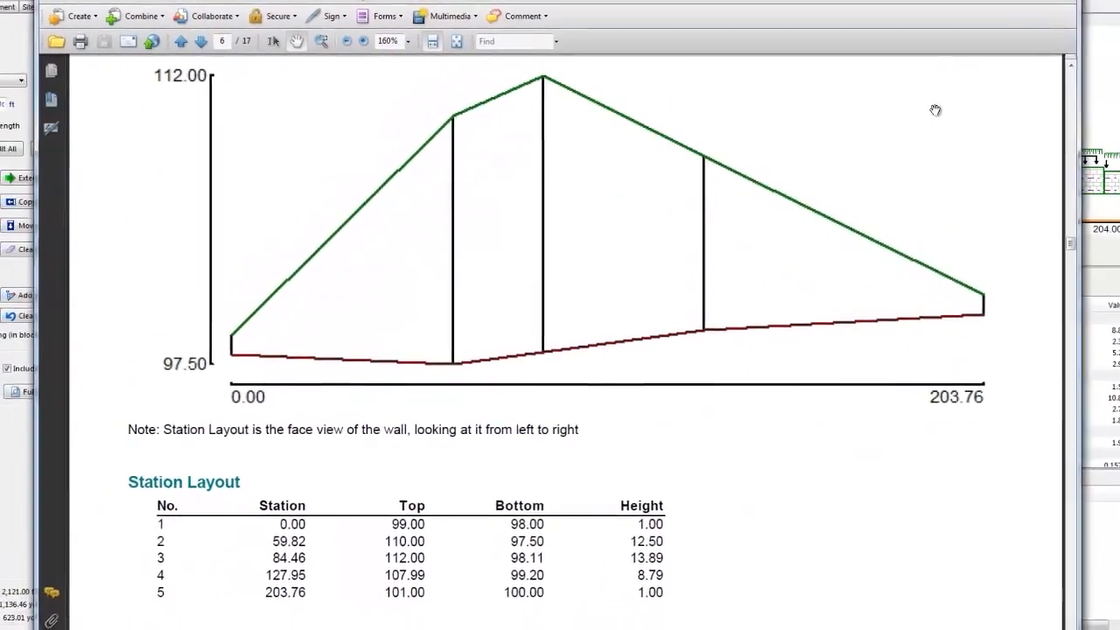
scroll(642, 225, "down", 20)
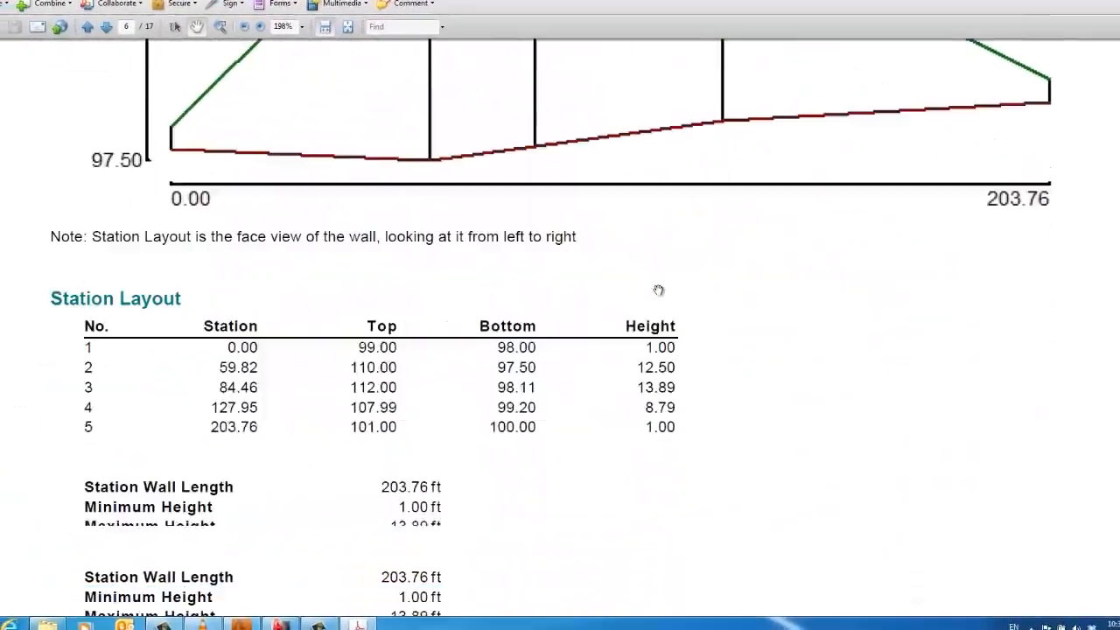
scroll(862, 486, "down", 15)
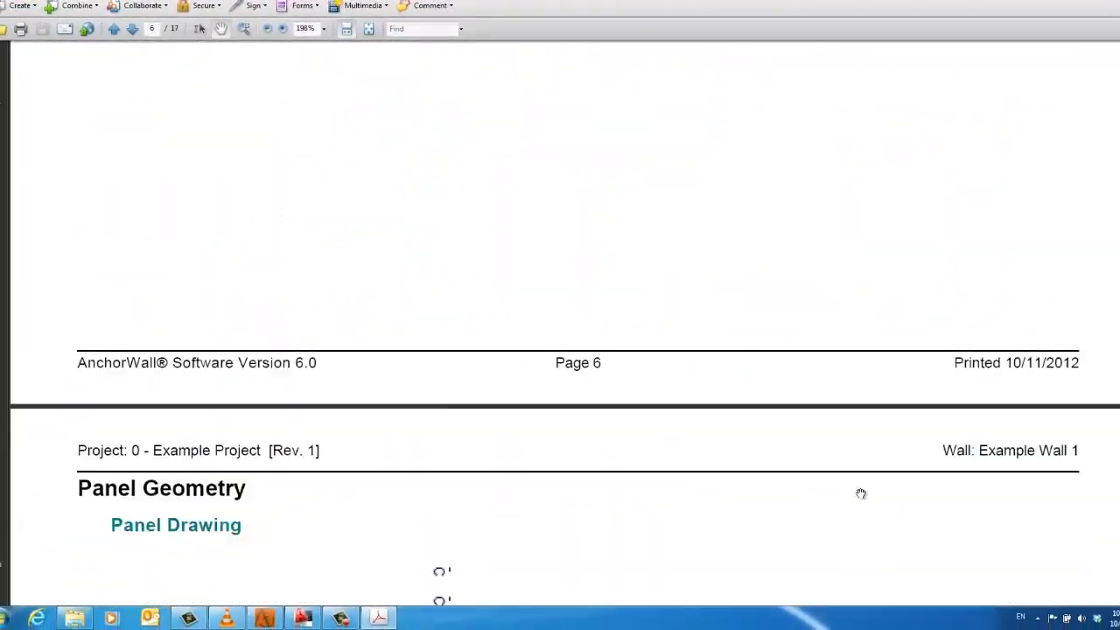
scroll(827, 479, "down", 1)
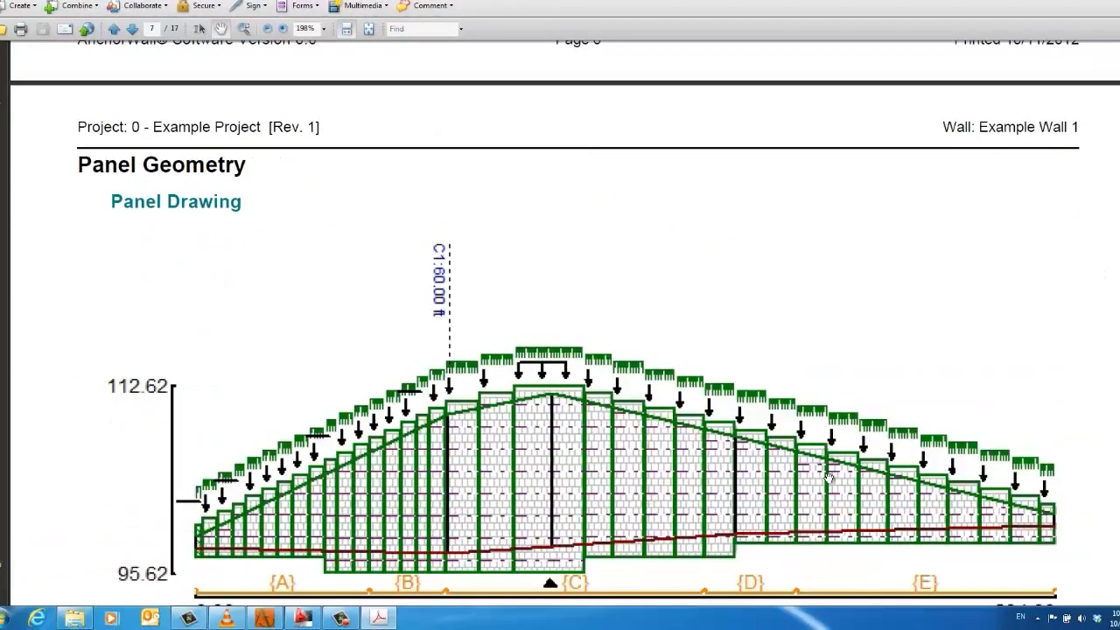
scroll(827, 478, "down", 3)
scroll(827, 478, "up", 1)
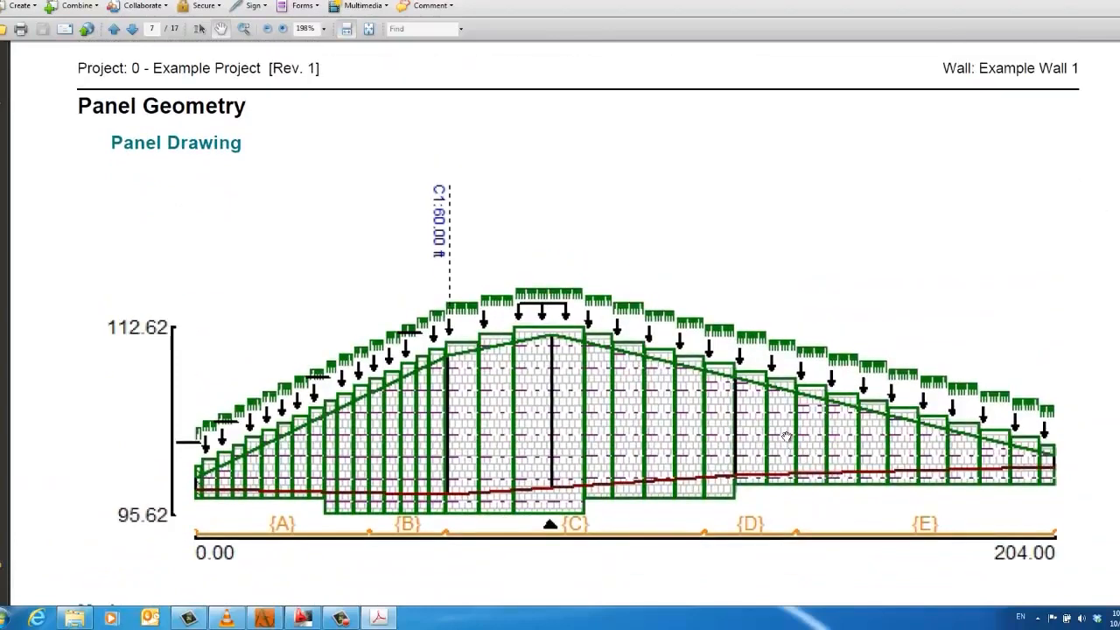
scroll(786, 435, "down", 2)
scroll(787, 436, "down", 4)
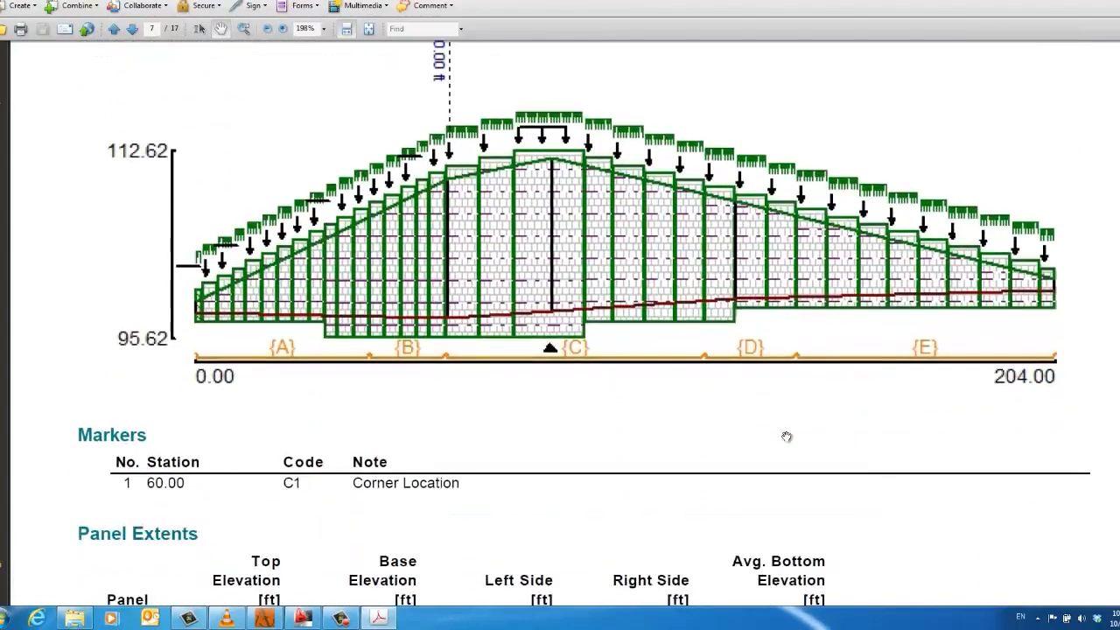
- Read the report's markers and panel extents tables, continuing to the start of the panel measurements
scroll(786, 435, "down", 3)
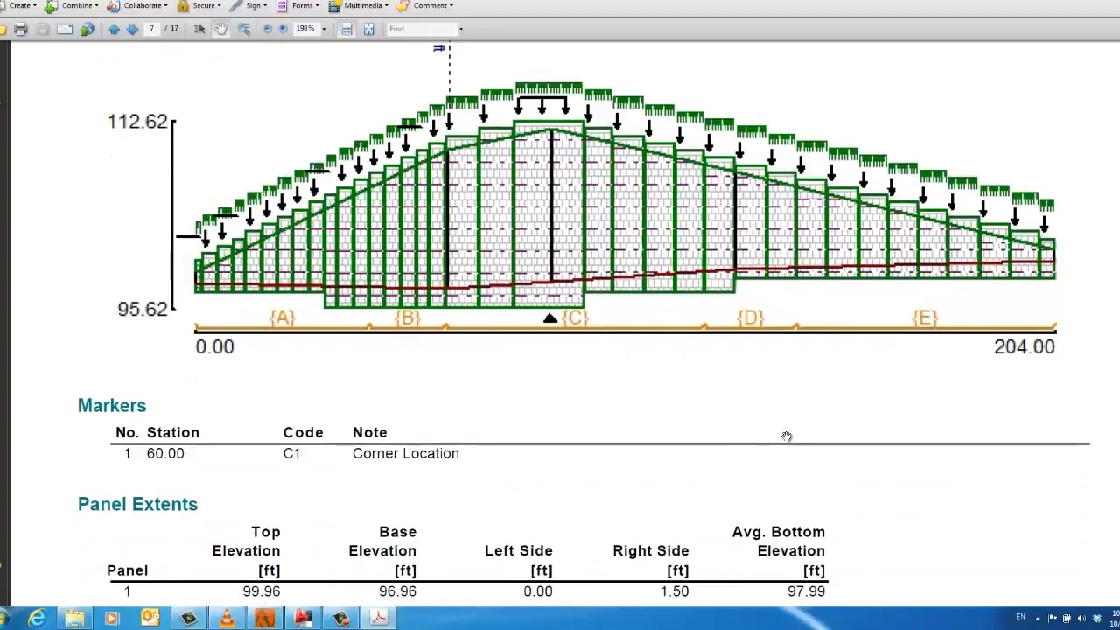
scroll(786, 436, "down", 7)
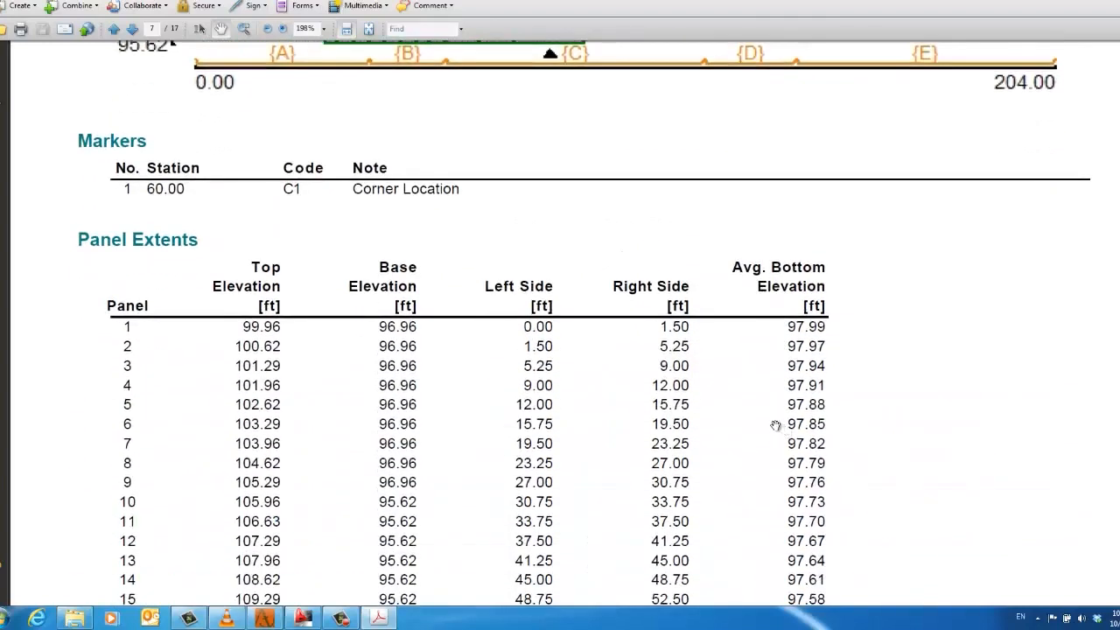
scroll(775, 425, "down", 2)
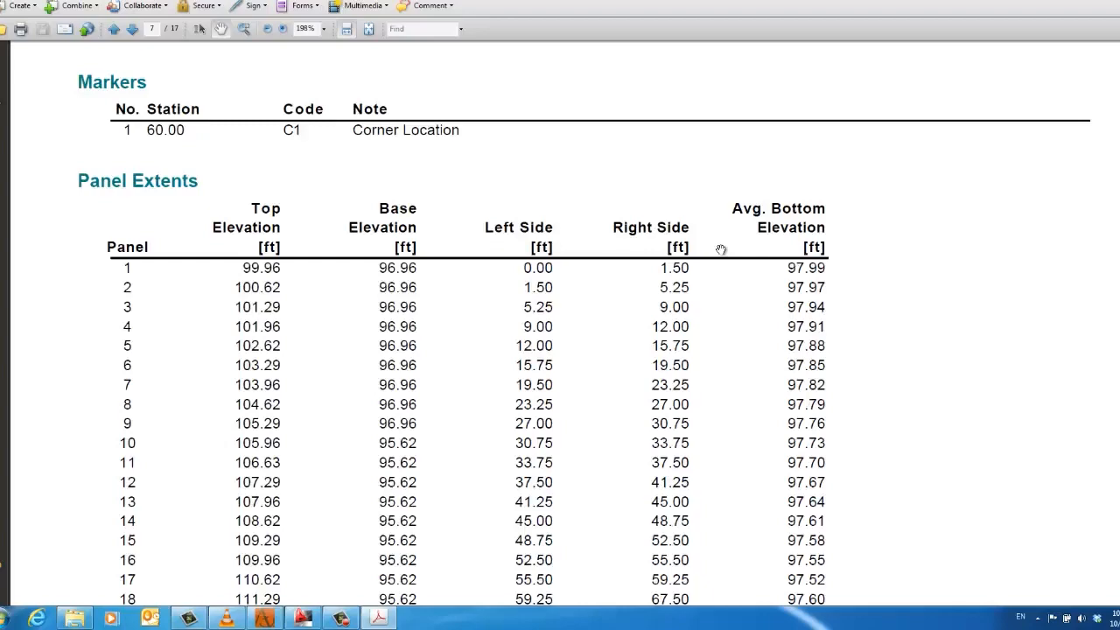
scroll(721, 250, "down", 3)
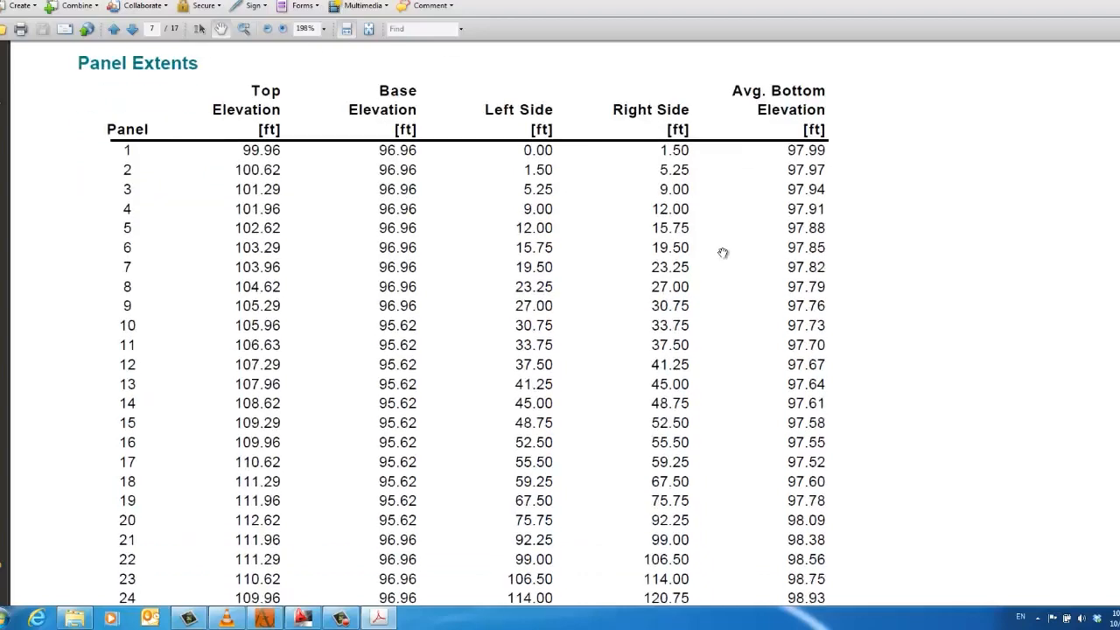
scroll(722, 253, "down", 10)
scroll(723, 254, "down", 6)
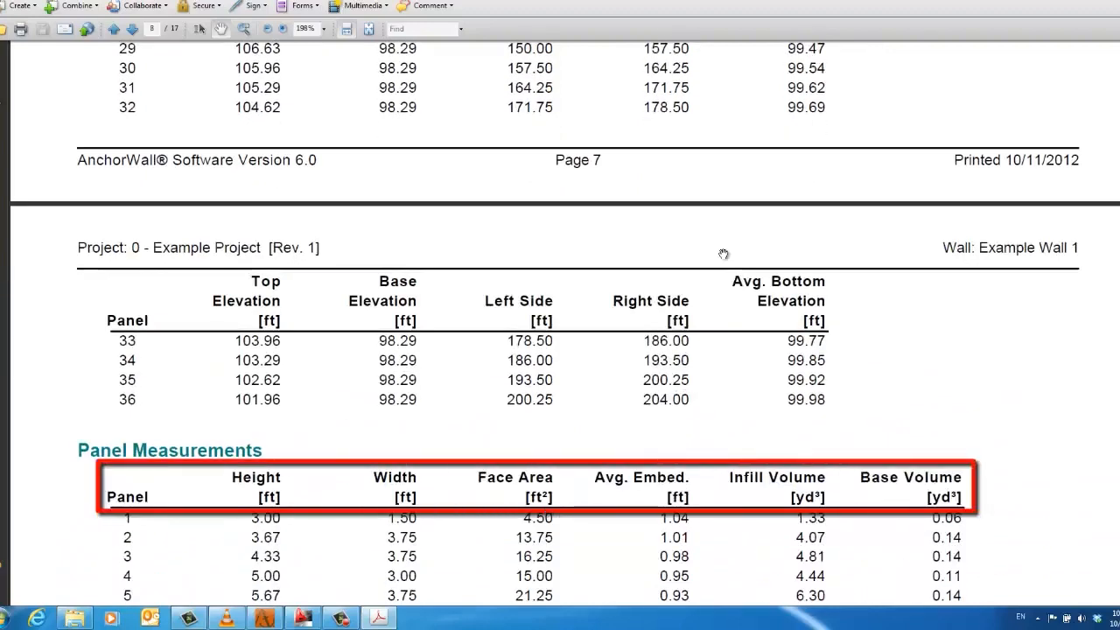
- Read the report's panel measurements table and the wall length and area totals below it
scroll(723, 254, "down", 4)
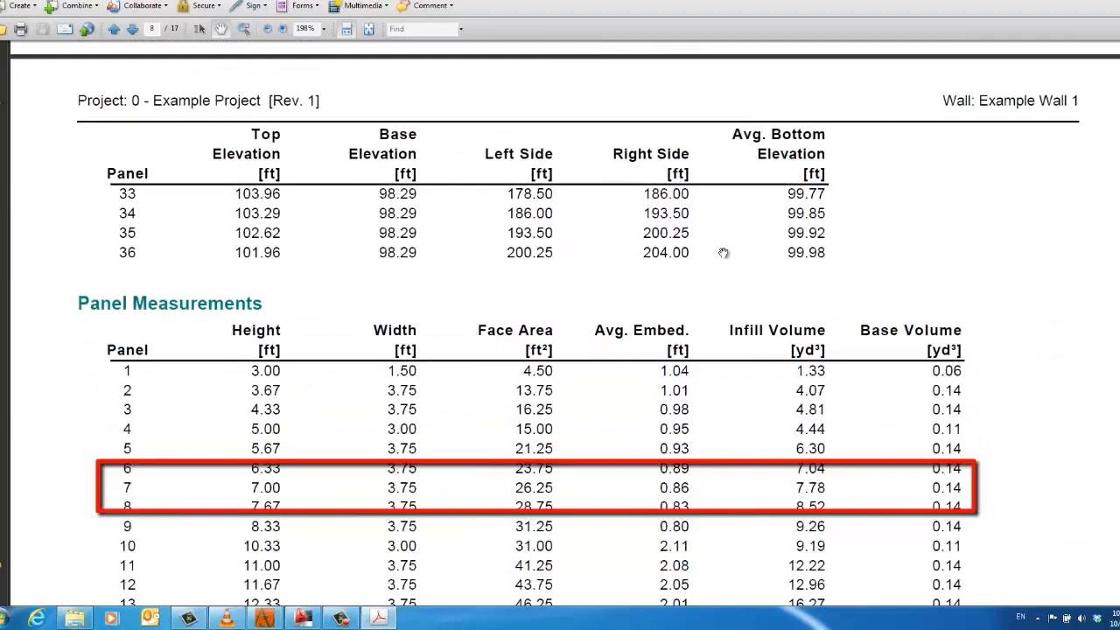
scroll(750, 254, "down", 4)
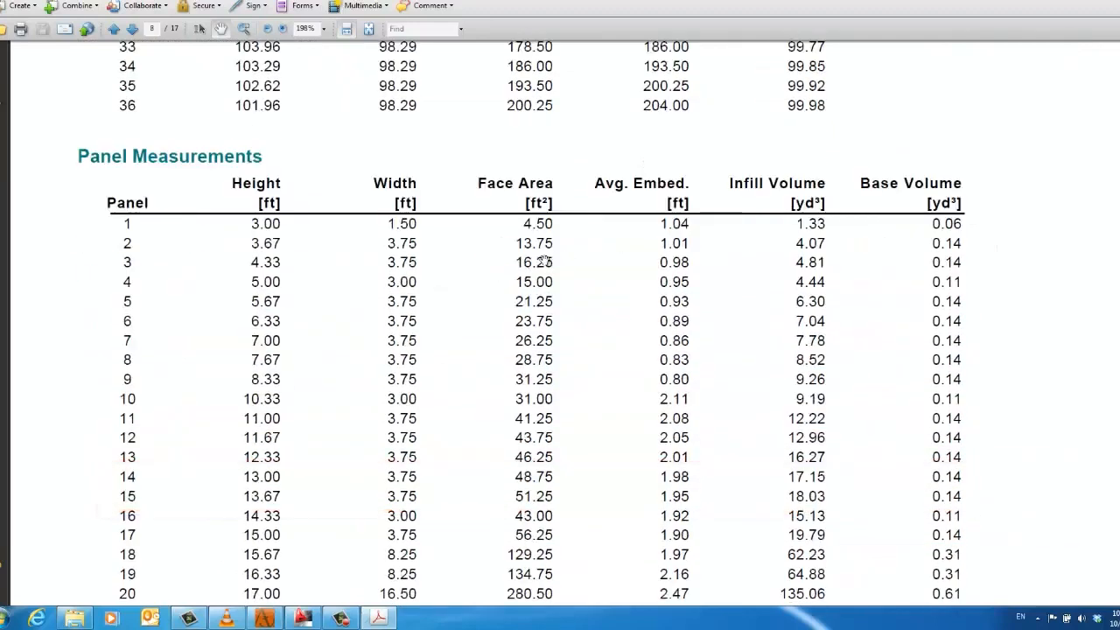
scroll(568, 259, "down", 1)
scroll(901, 193, "down", 15)
scroll(896, 209, "down", 2)
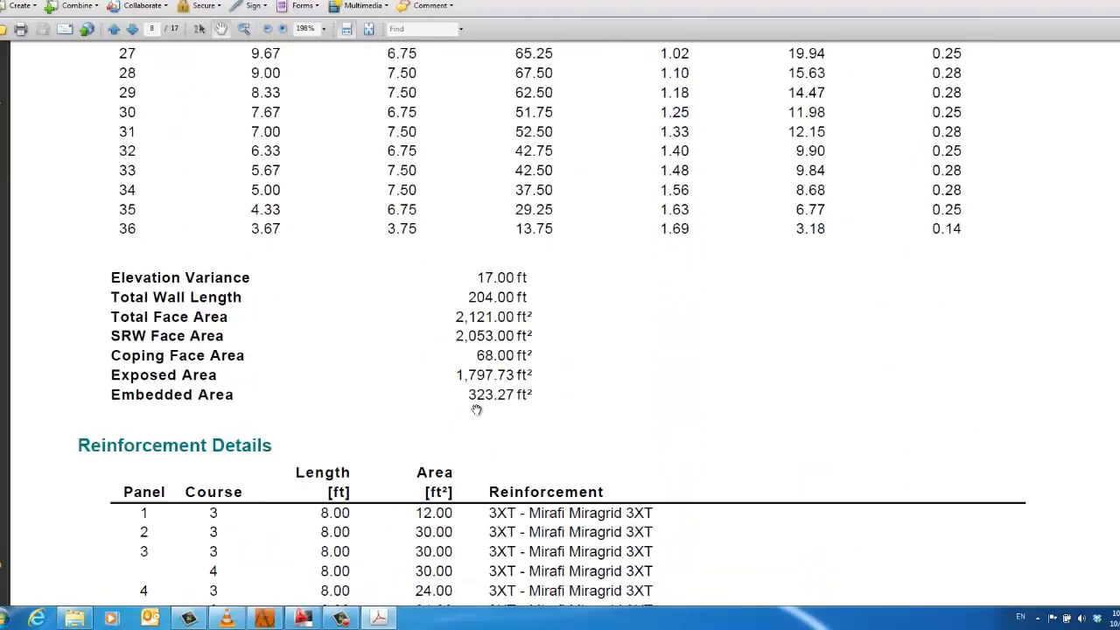
- Read through the report's reinforcement details table, checking the courses, lengths, areas and reinforcement listed for each panel
scroll(519, 405, "down", 4)
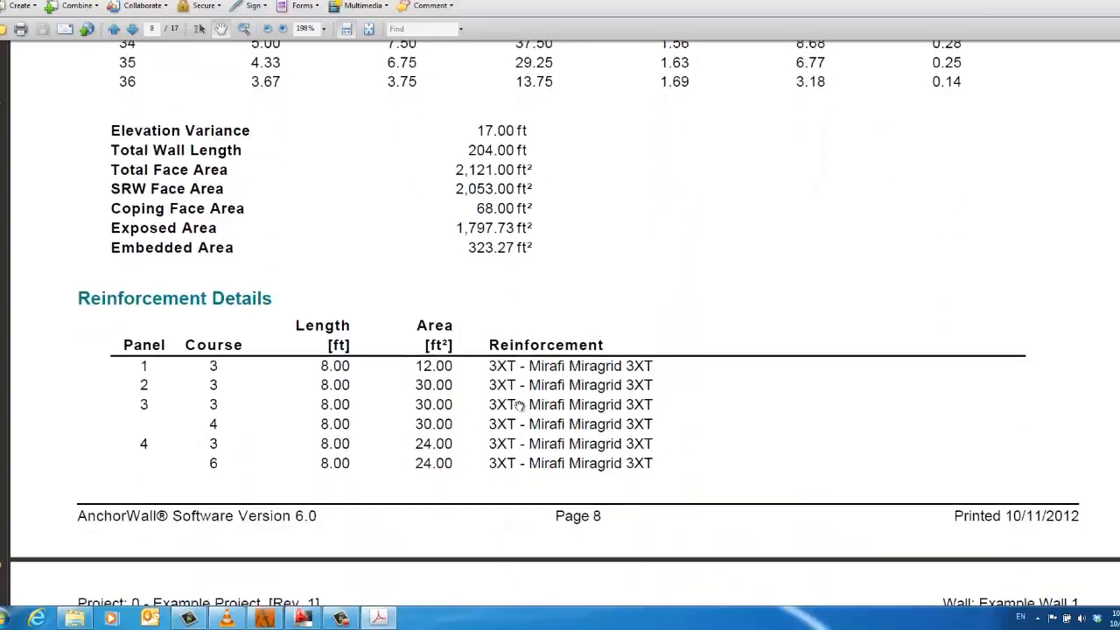
scroll(513, 398, "down", 3)
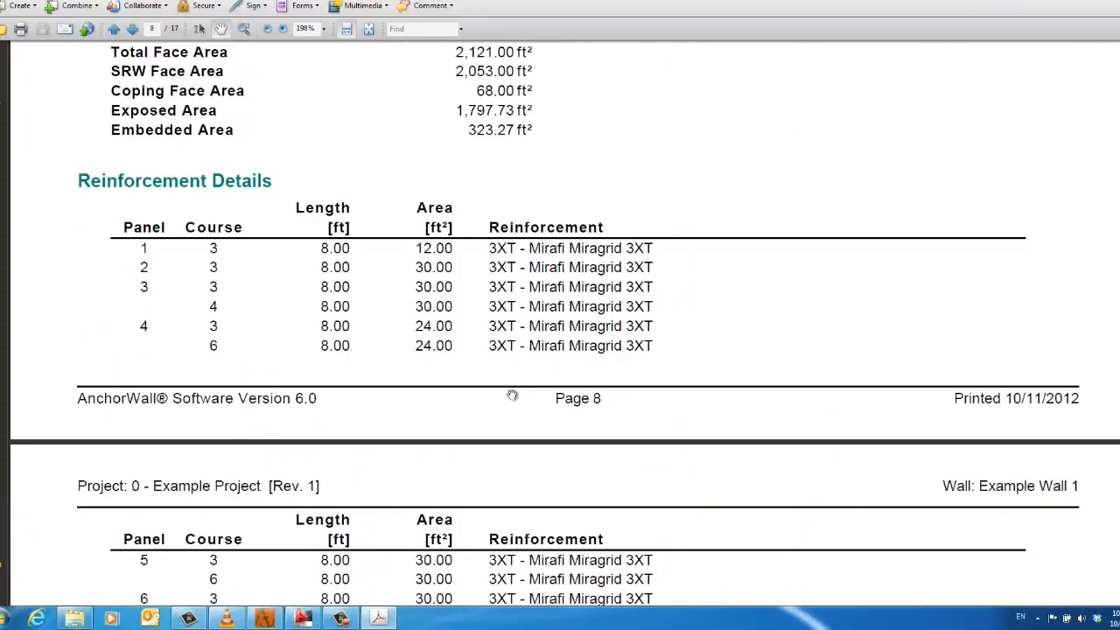
scroll(511, 395, "down", 10)
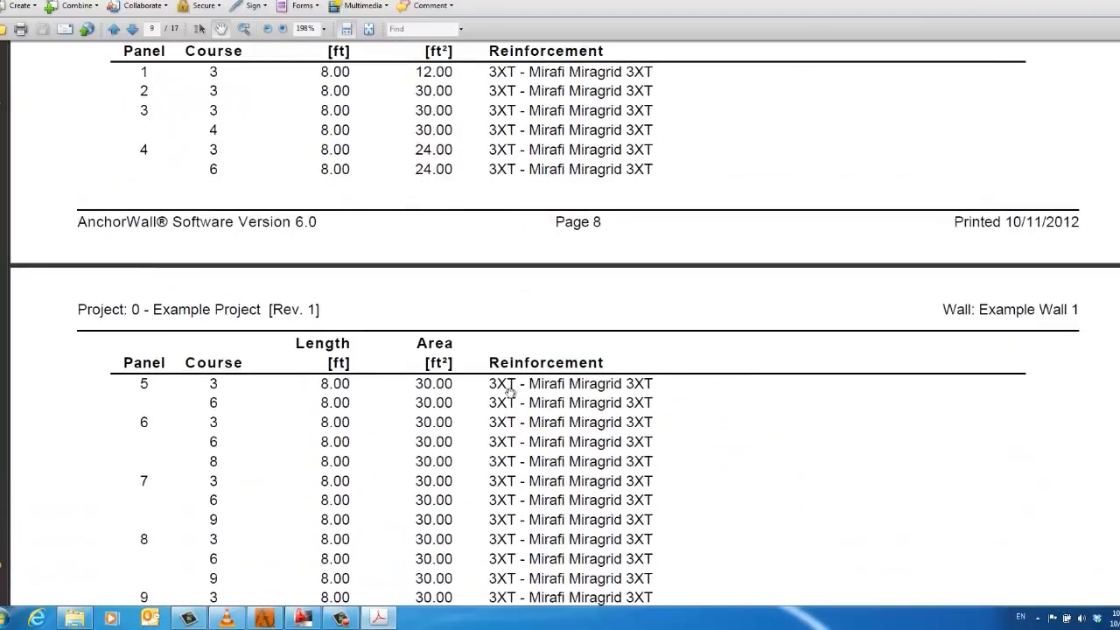
scroll(509, 391, "down", 11)
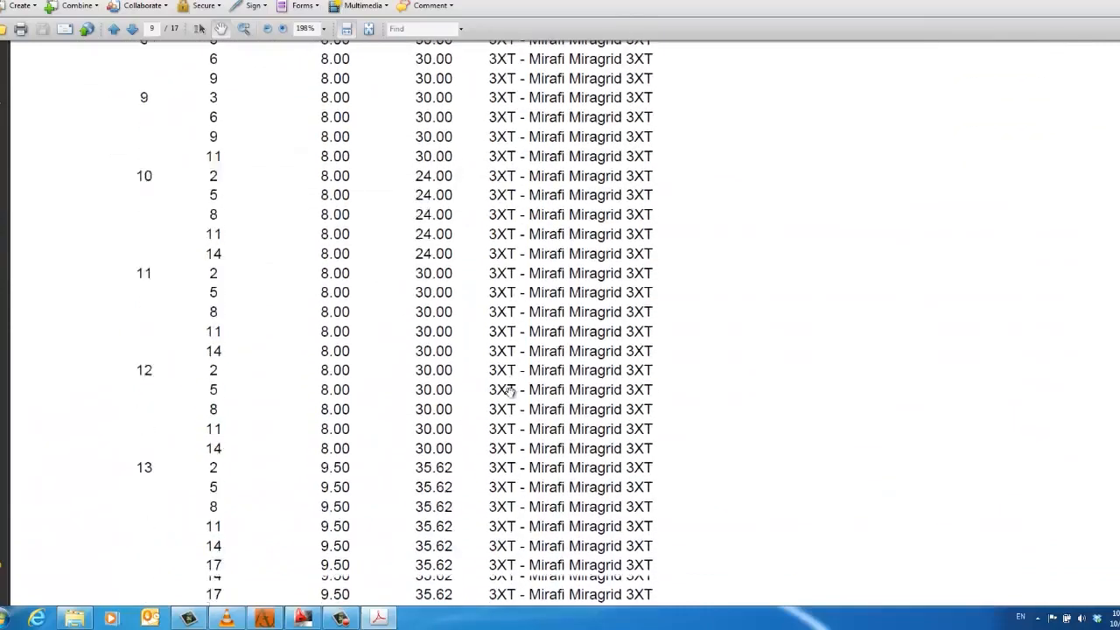
scroll(509, 392, "down", 19)
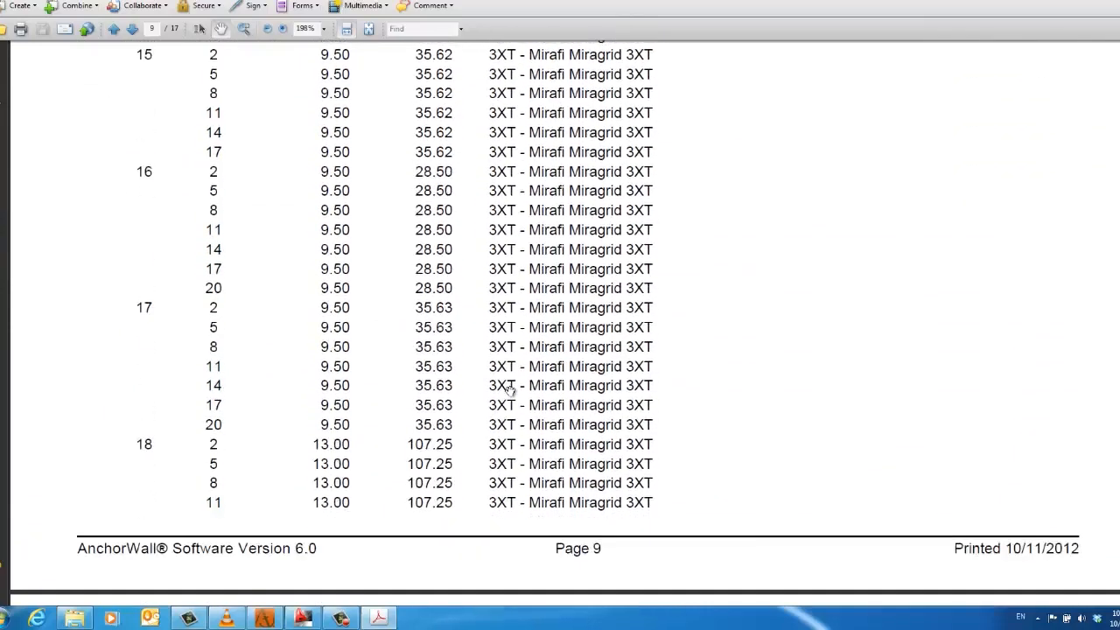
scroll(523, 397, "down", 20)
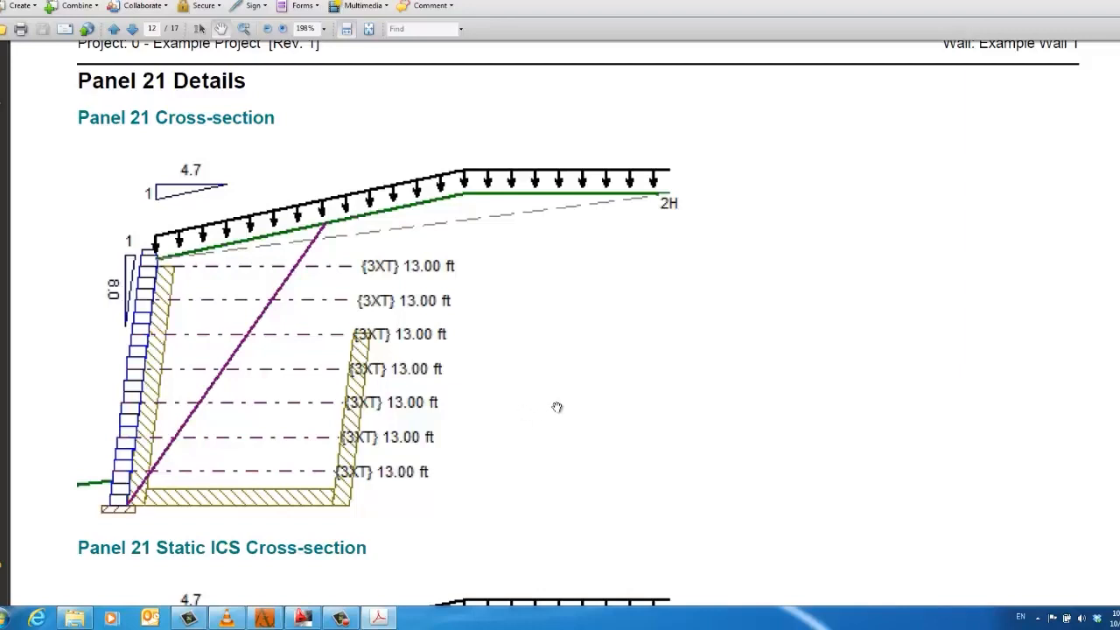
- Examine the Panel 21 details: the plain, static ICS and seismic ICS cross-sections and the calculated values with their equation references
scroll(557, 405, "up", 1)
scroll(556, 406, "down", 4)
scroll(555, 406, "down", 15)
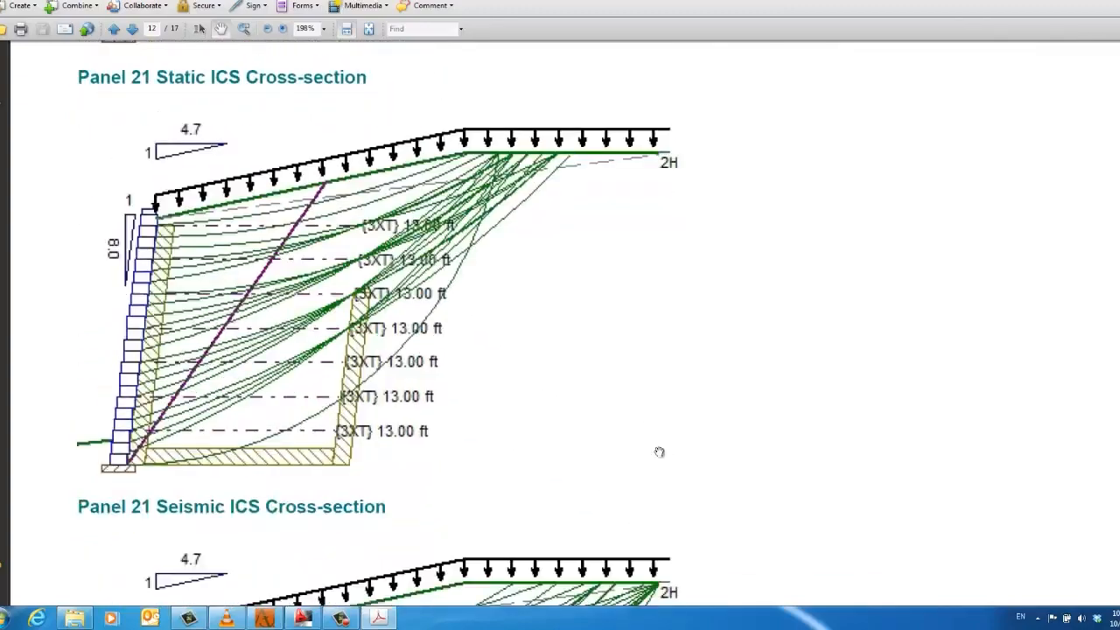
scroll(555, 406, "down", 20)
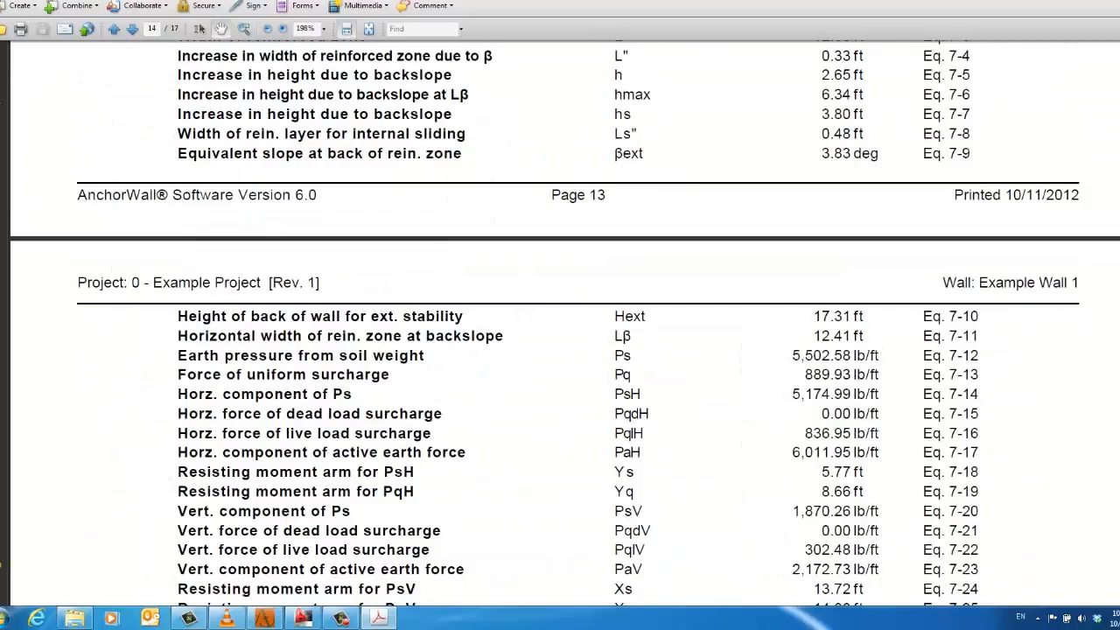
scroll(565, 323, "down", 1)
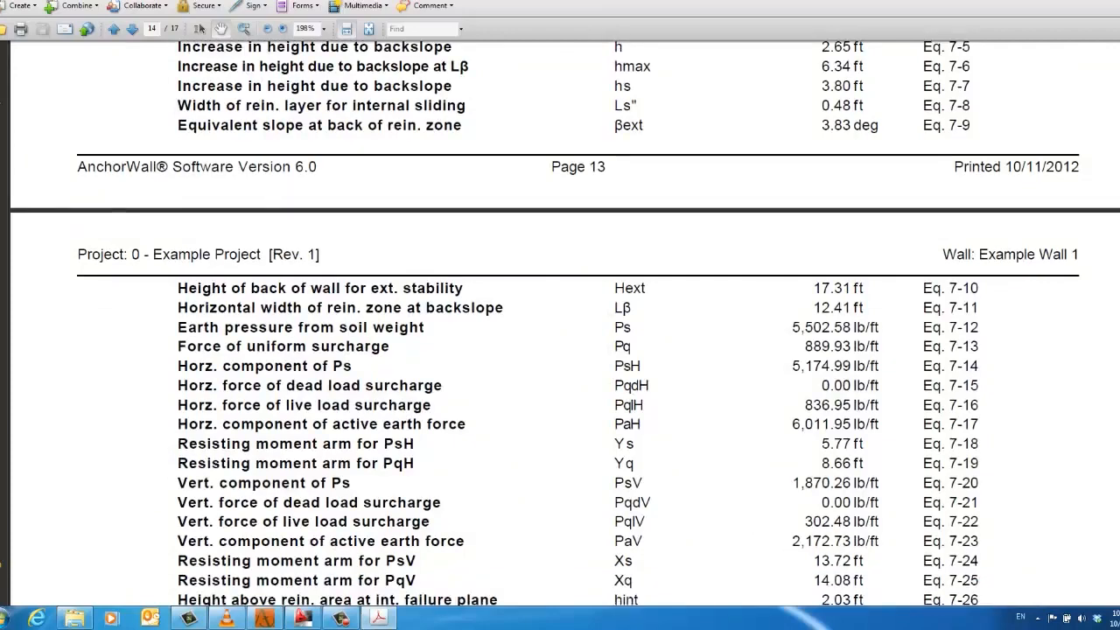
scroll(565, 324, "down", 8)
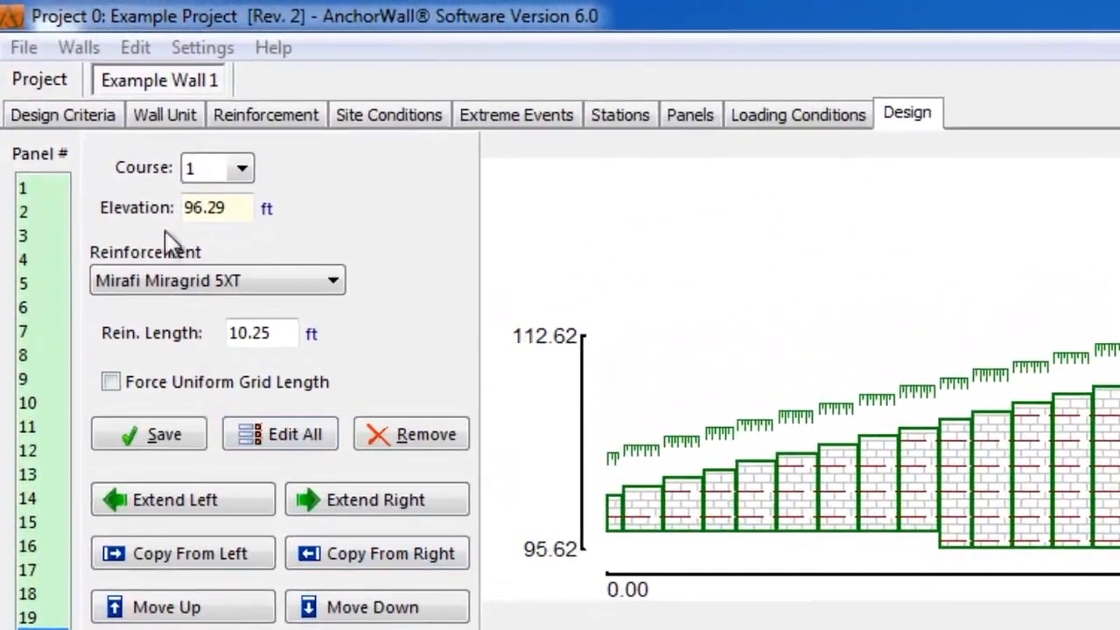
- Open the AutoCAD export settings in AnchorWall and keep Example Wall 1 as the wall to export
left_click(23, 48)
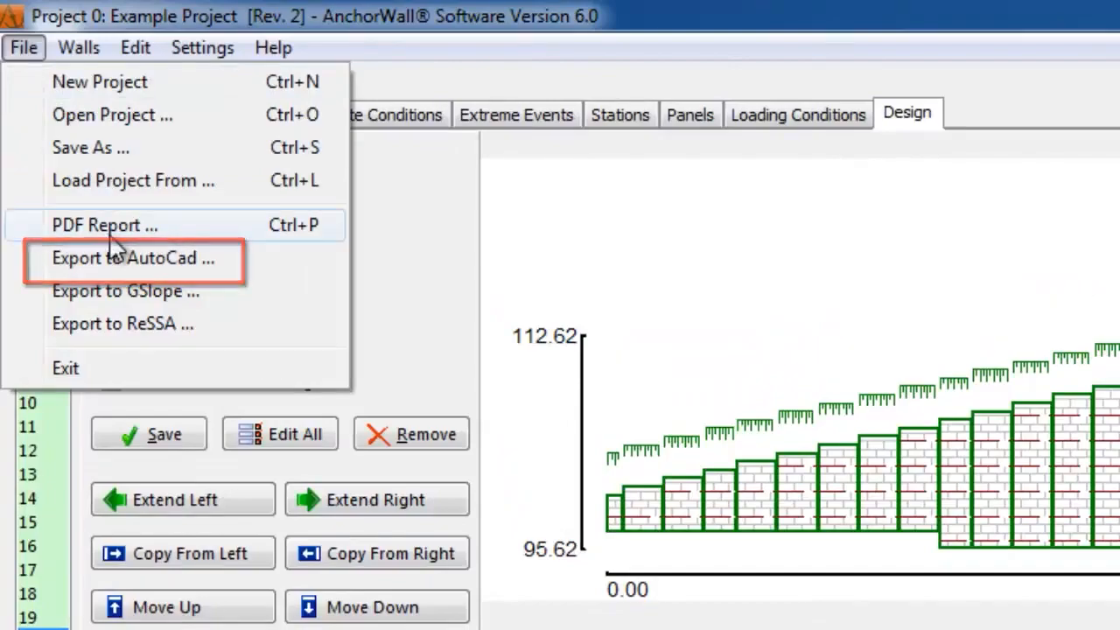
left_click(118, 260)
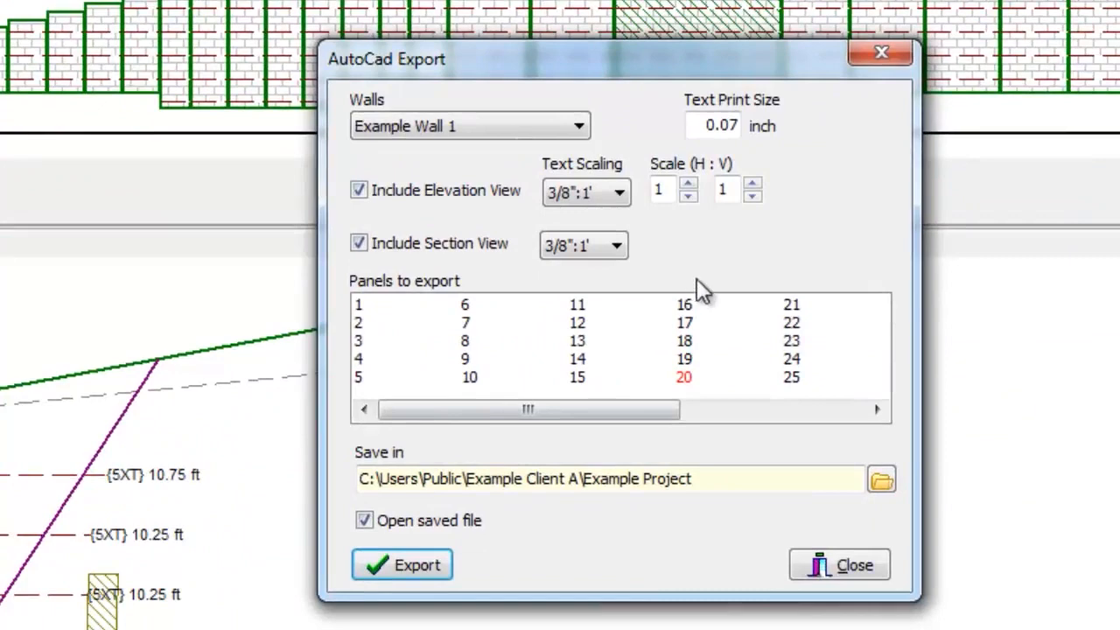
left_click(581, 123)
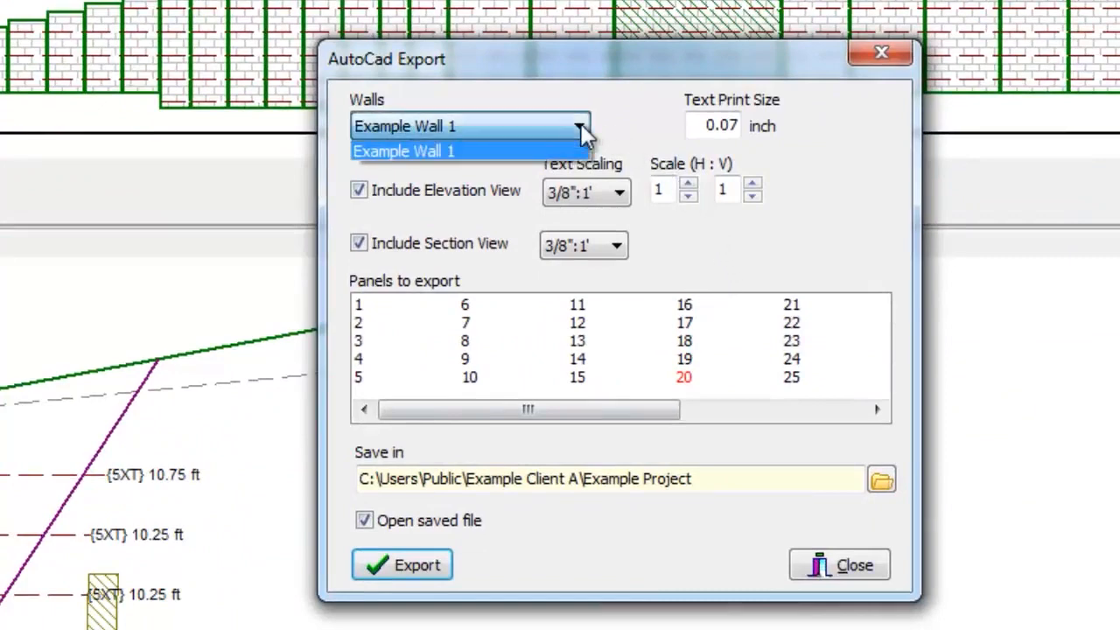
left_click(581, 125)
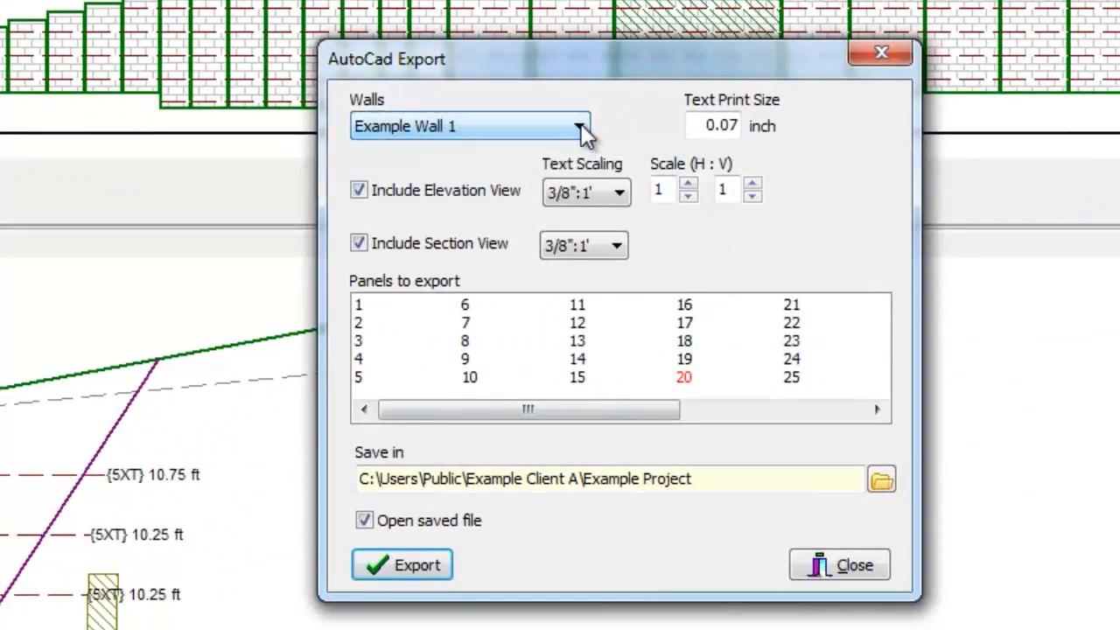
left_click(581, 123)
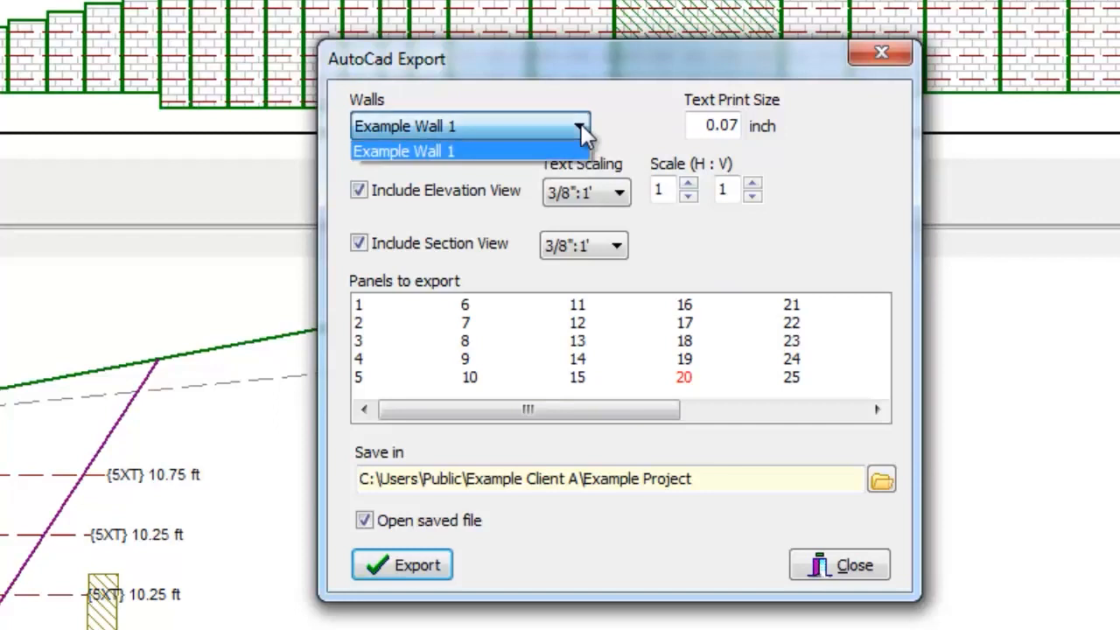
left_click(579, 123)
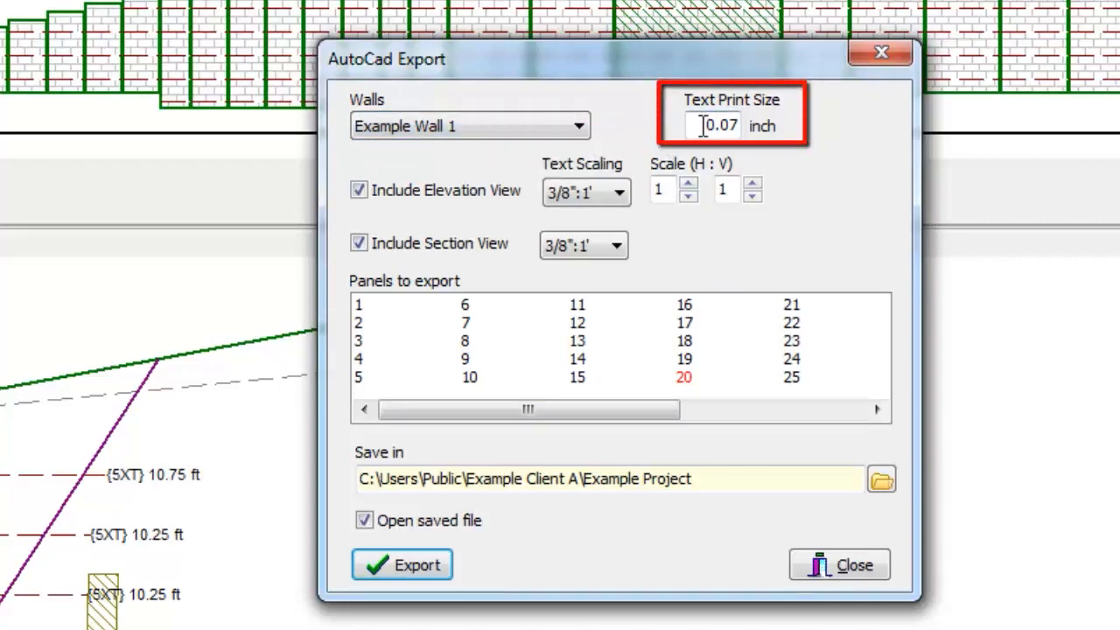
- Set the export's text print size to 0.08 inch and the elevation view's text scaling to 3/8":1'
left_click_drag(703, 125, 782, 120)
type("0.08")
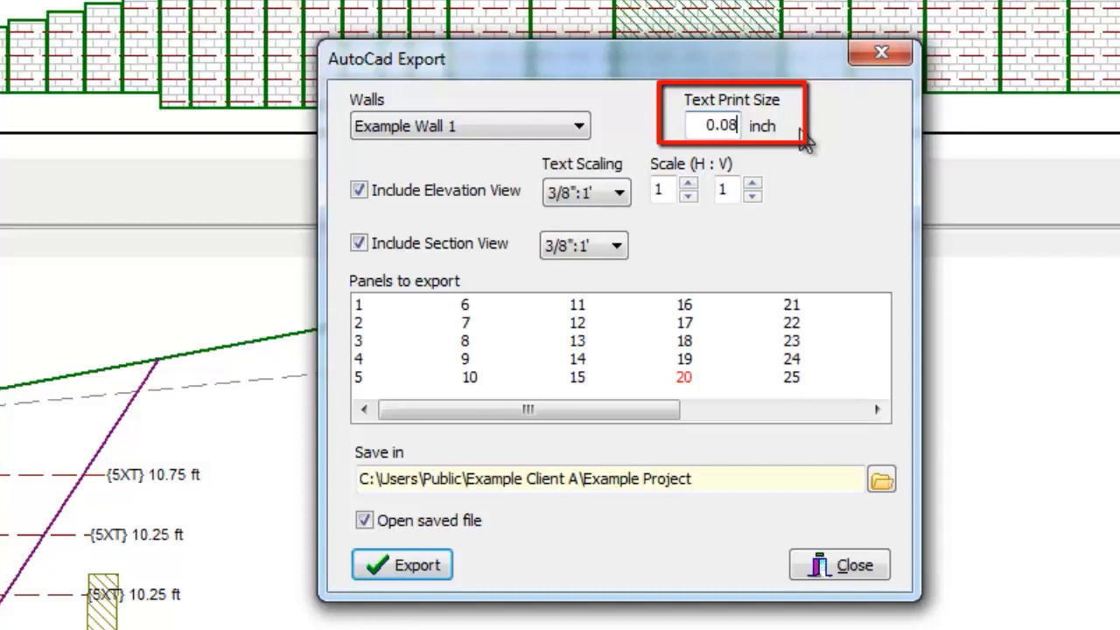
key("Tab")
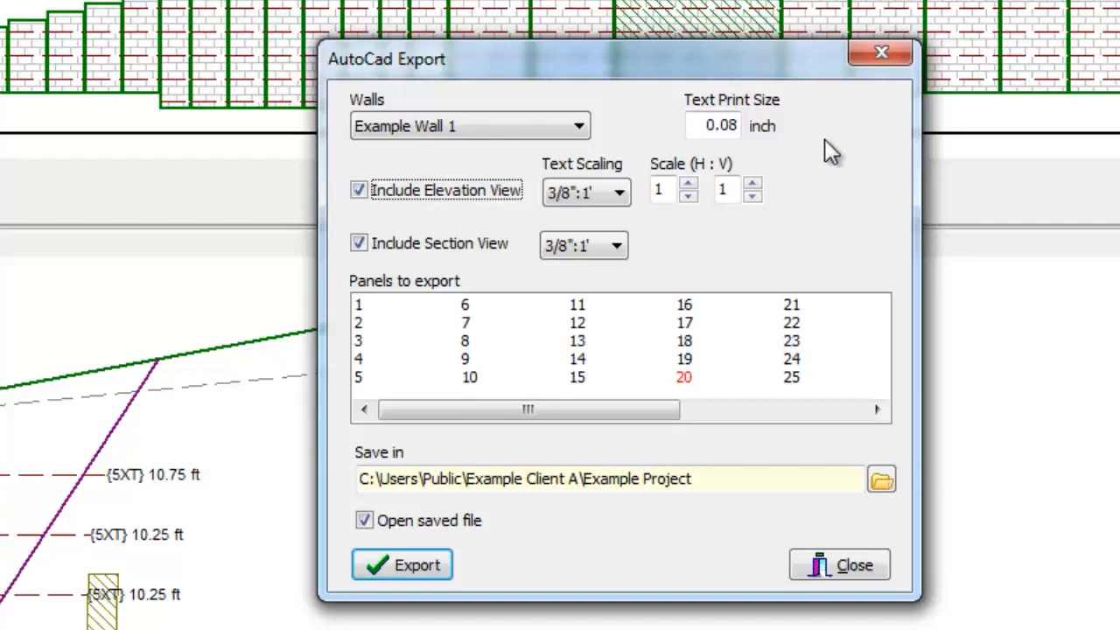
left_click(617, 194)
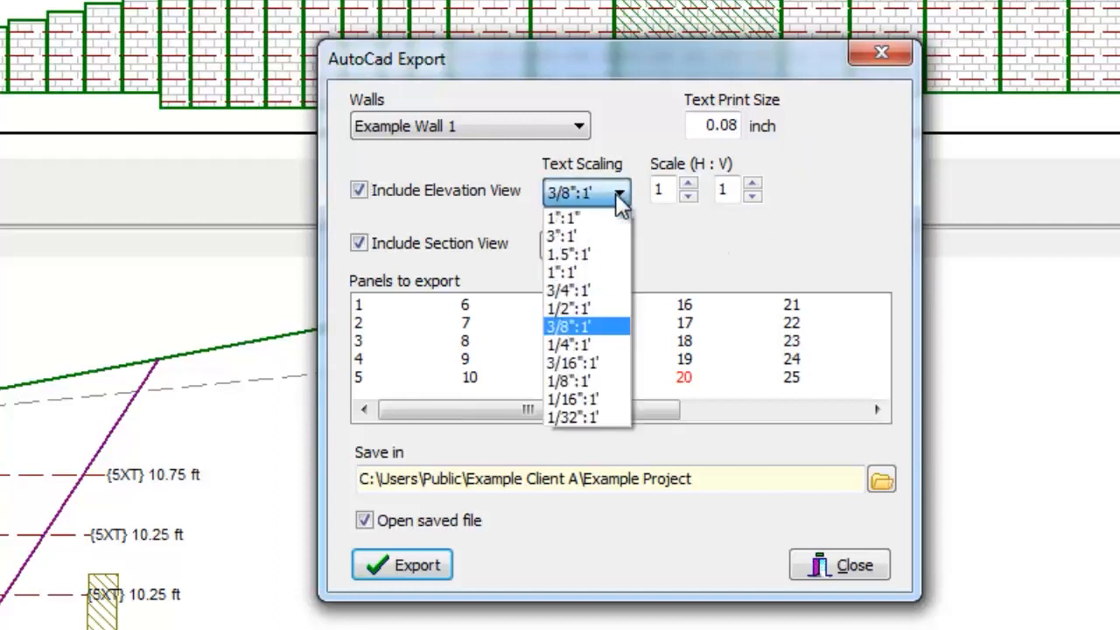
left_click(579, 326)
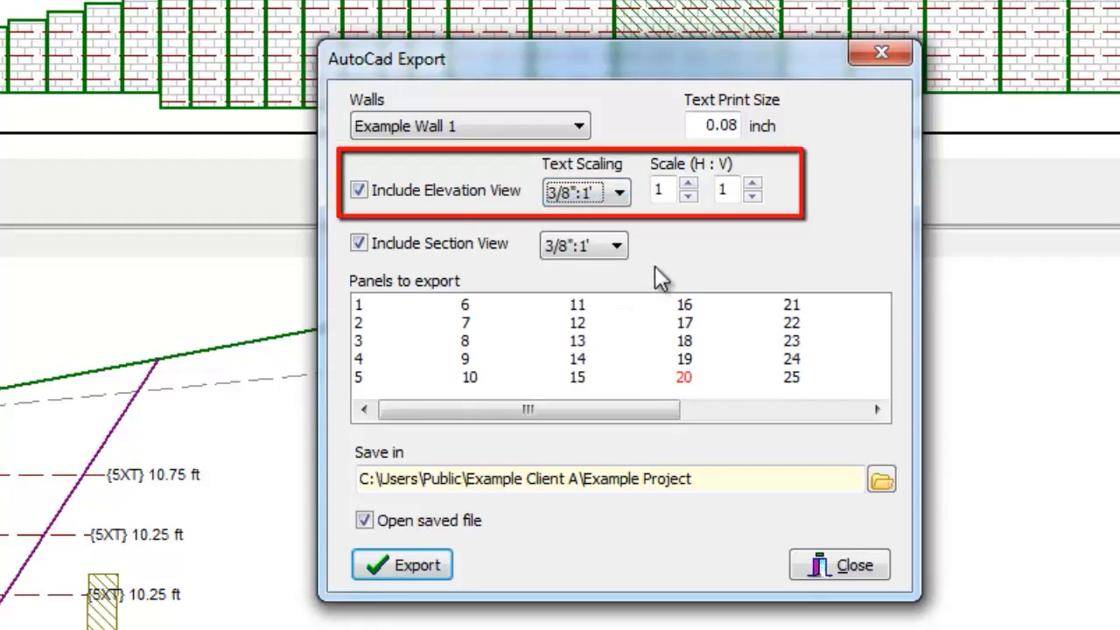
- Keep the section view included in the export and select panels 20, 17 and 13
left_click(359, 245)
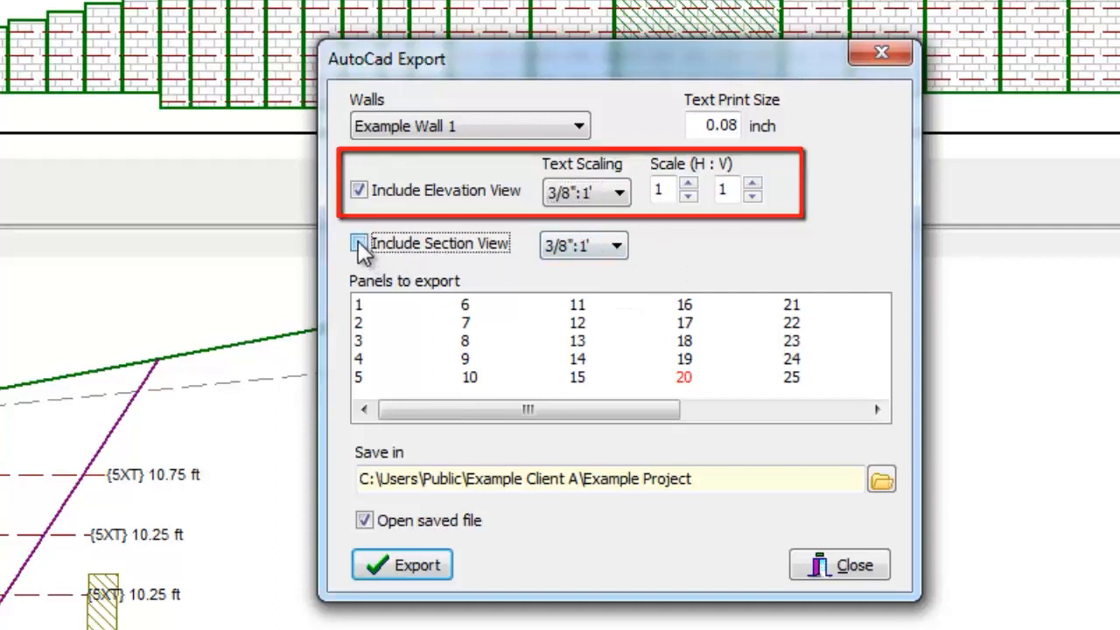
left_click(687, 383)
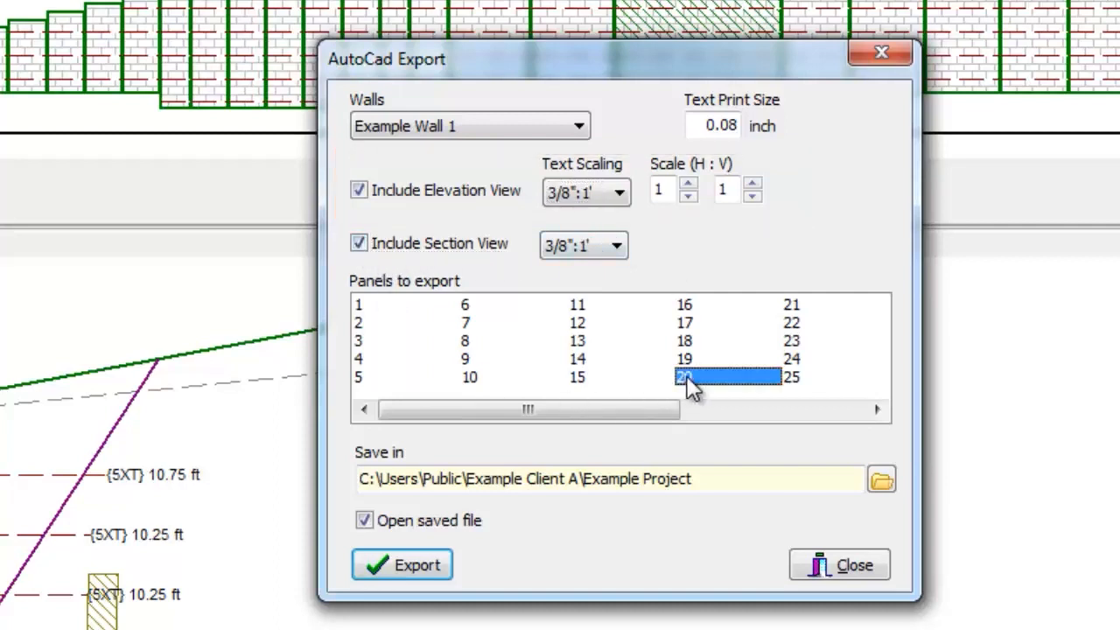
left_click(710, 325, "ctrl")
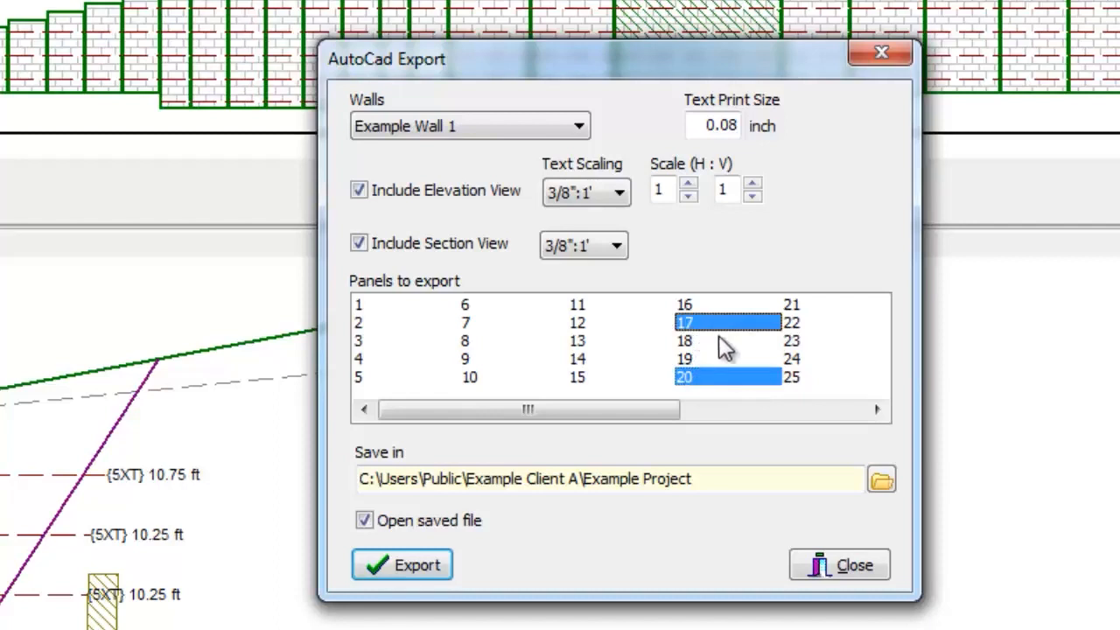
left_click(586, 341, "ctrl")
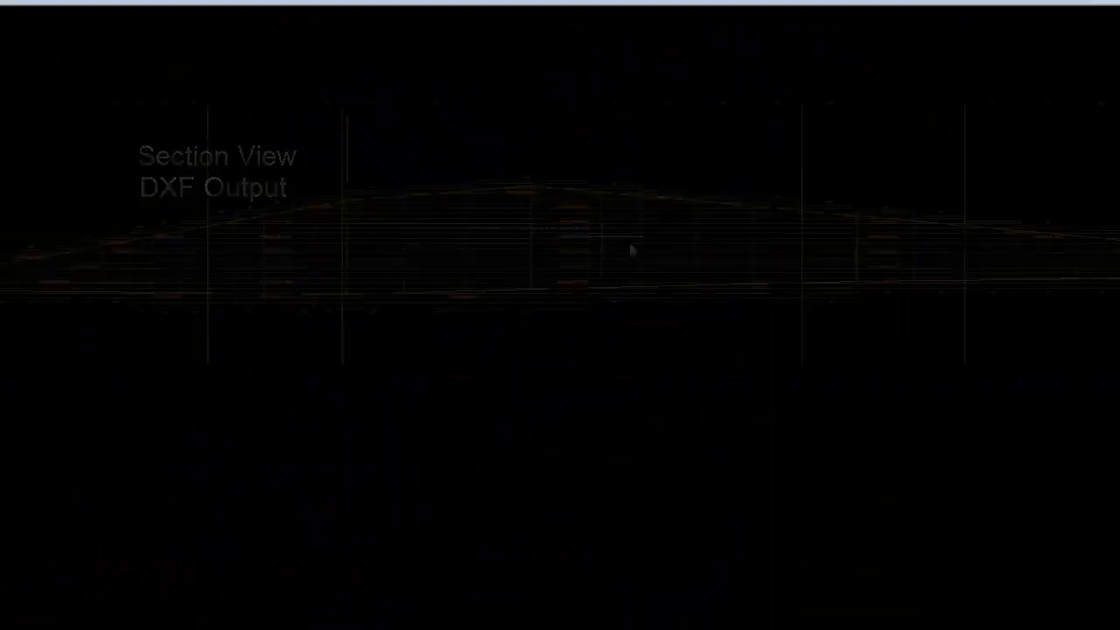
- Examine the exported DXF elevation view in the CAD program, from the wall's panel and reinforcement labels to its full length
scroll(570, 251, "up", 2)
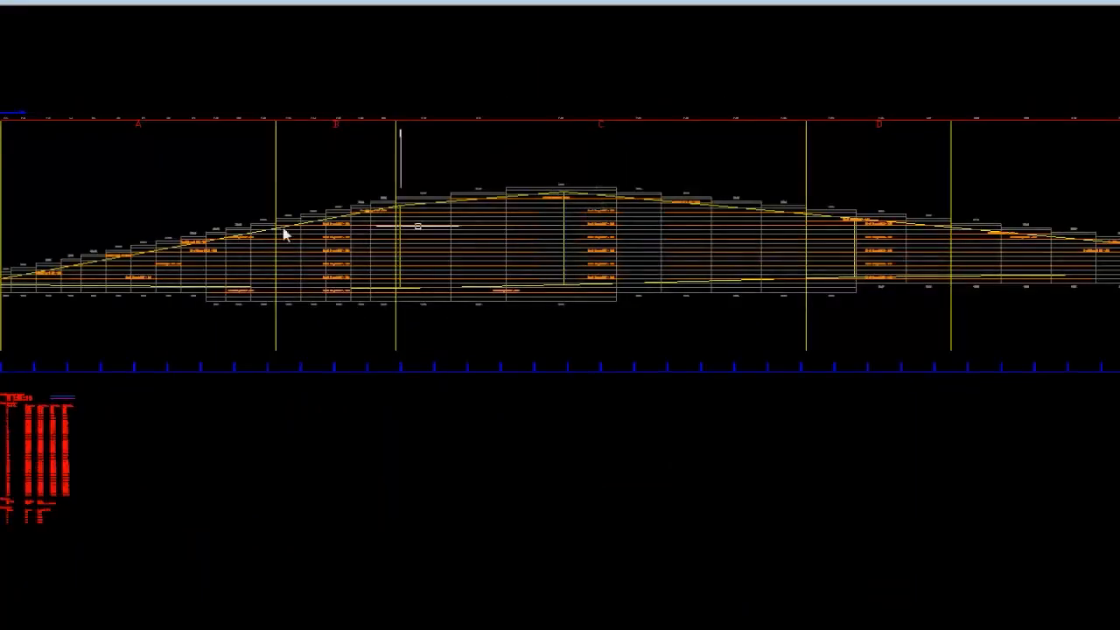
scroll(284, 235, "up", 5)
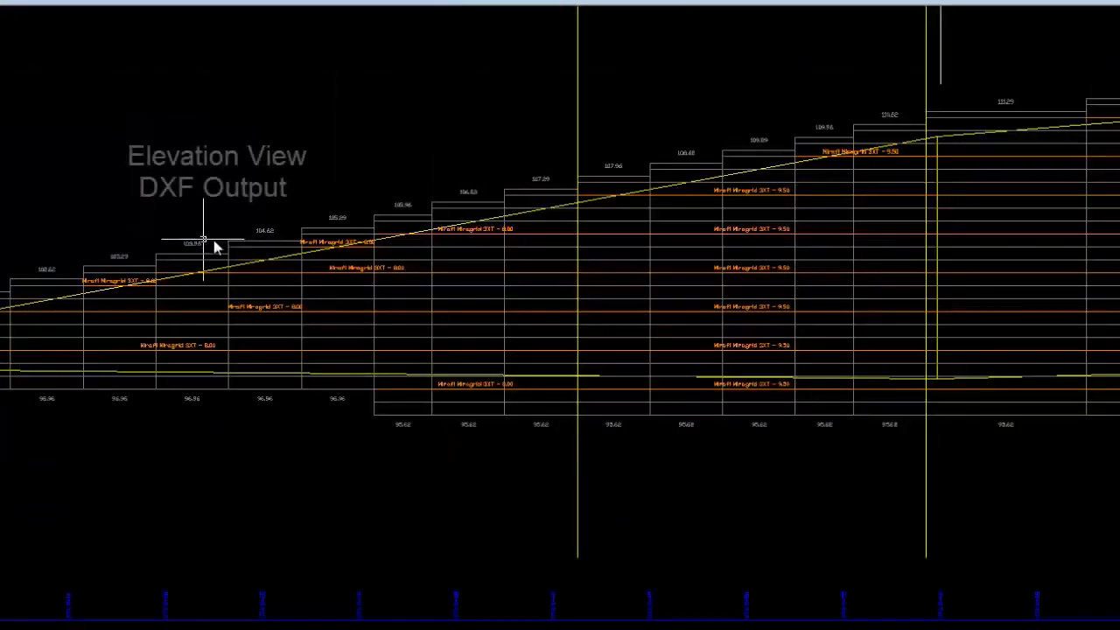
scroll(249, 240, "down", 5)
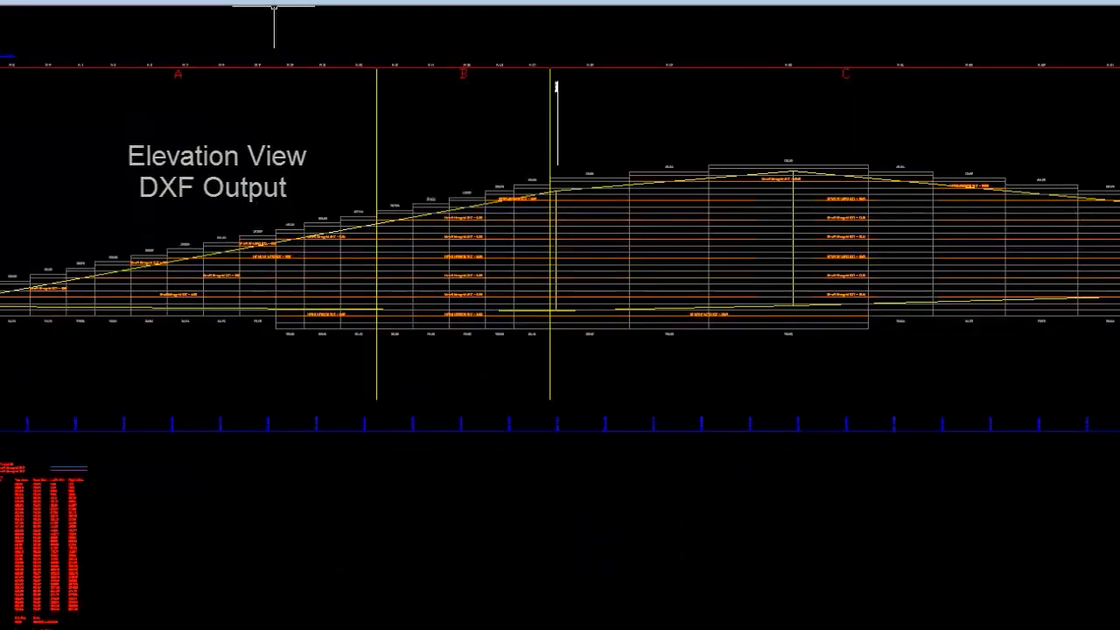
left_click_drag(246, 214, 366, 217)
left_click_drag(558, 228, 213, 235)
left_click_drag(596, 242, 277, 245)
left_click_drag(712, 245, 417, 246)
left_click_drag(885, 246, 771, 246)
left_click_drag(499, 242, 1046, 244)
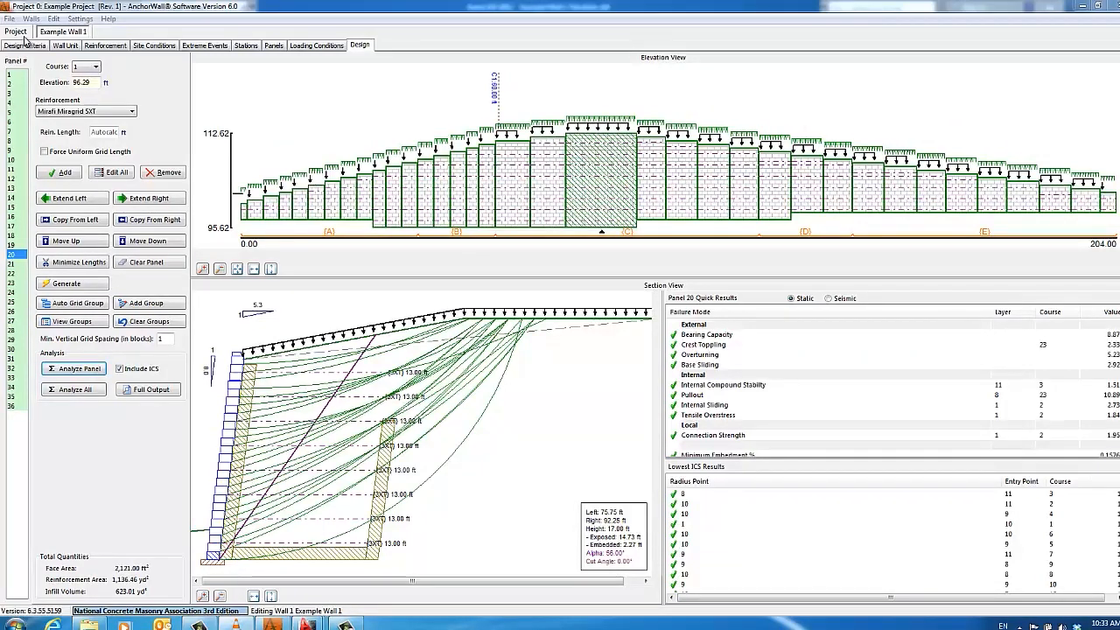
- Create a new wall named Example Wall 2 in the AnchorWall project, copying the SRW, reinforcements and site conditions from the first wall
left_click(16, 33)
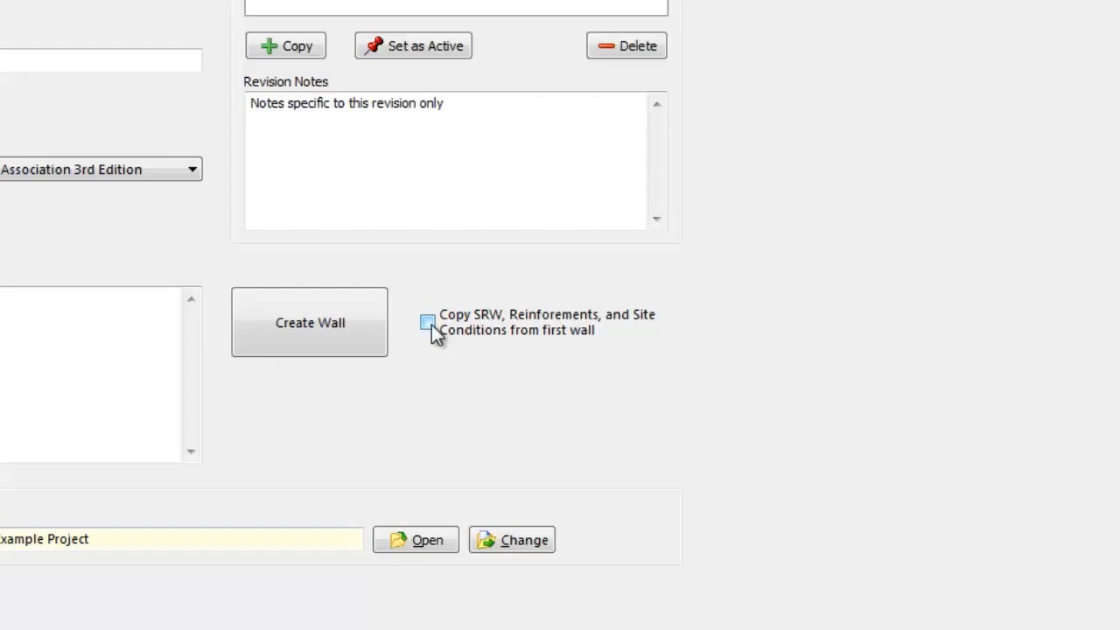
left_click(431, 325)
left_click(302, 318)
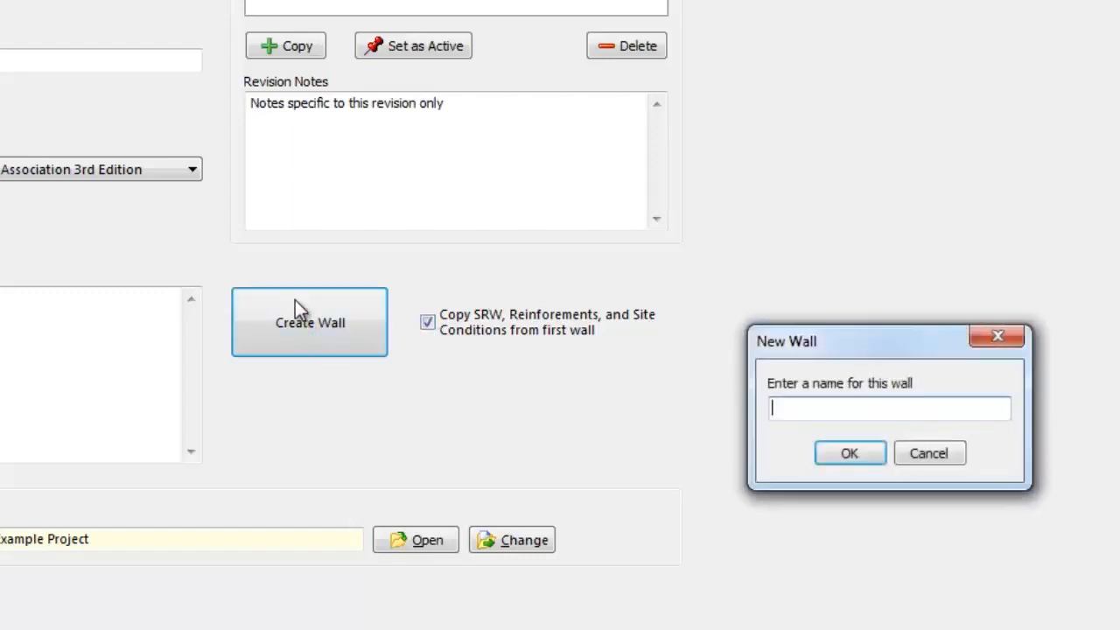
type("Example Wa")
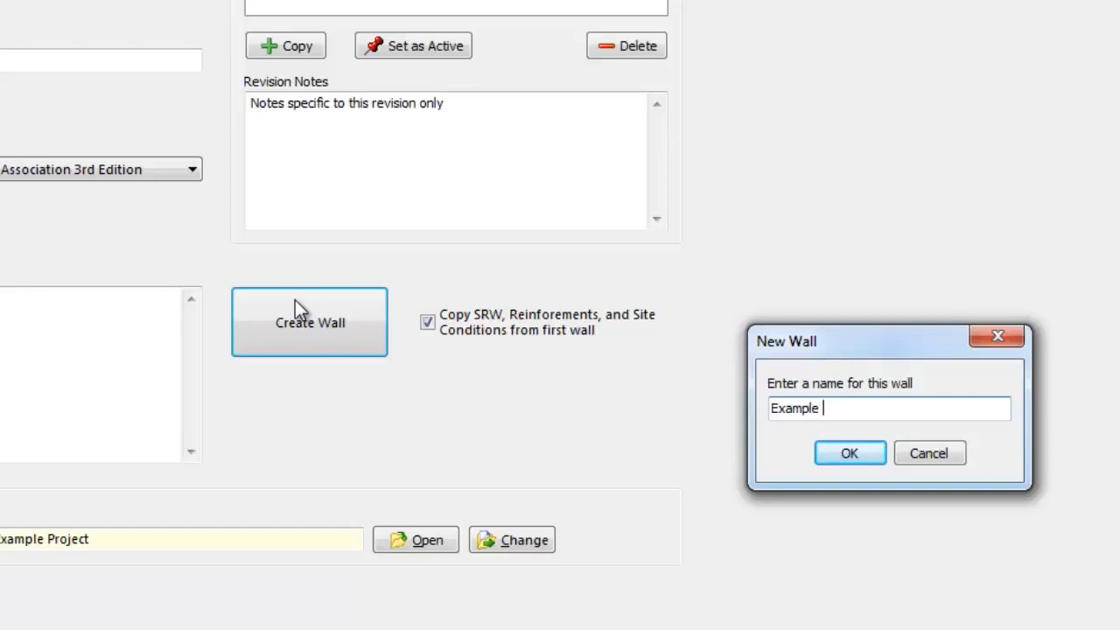
type("ll 2")
left_click(852, 452)
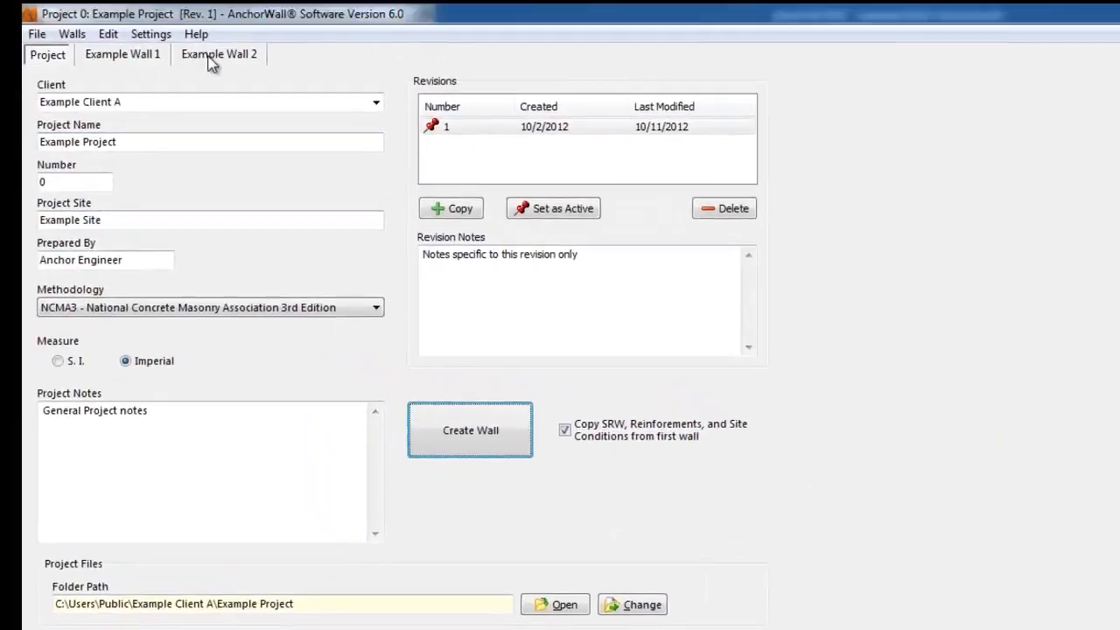
- Review Example Wall 2's design criteria, wall unit, reinforcement, site conditions, extreme events and stations to check what was copied from the first wall
left_click(238, 67)
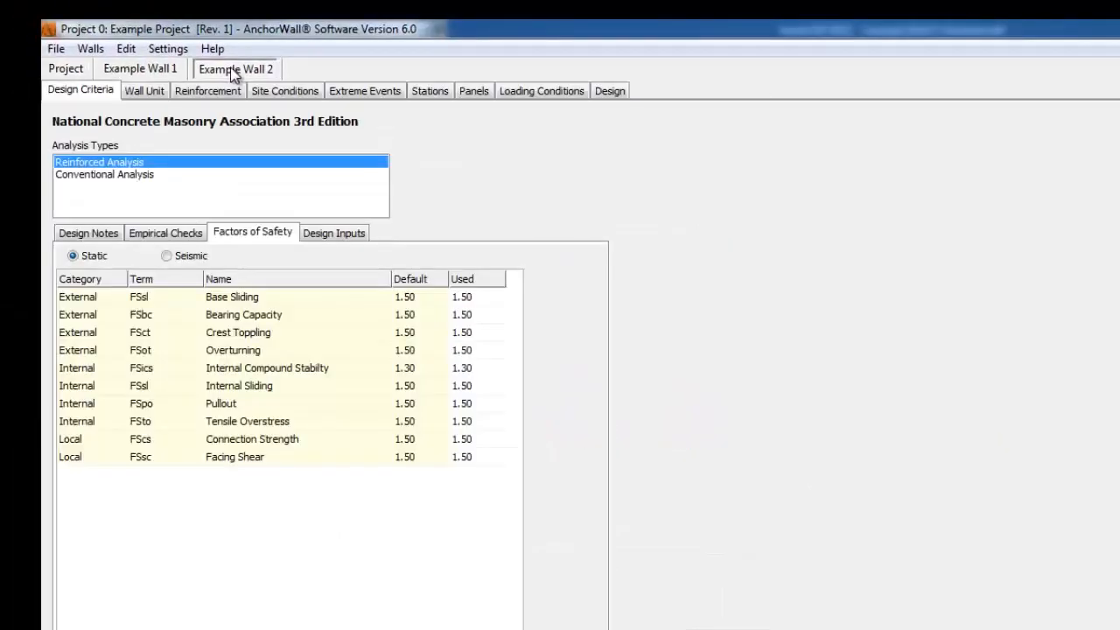
left_click(148, 91)
left_click(210, 93)
left_click(285, 91)
left_click(431, 91)
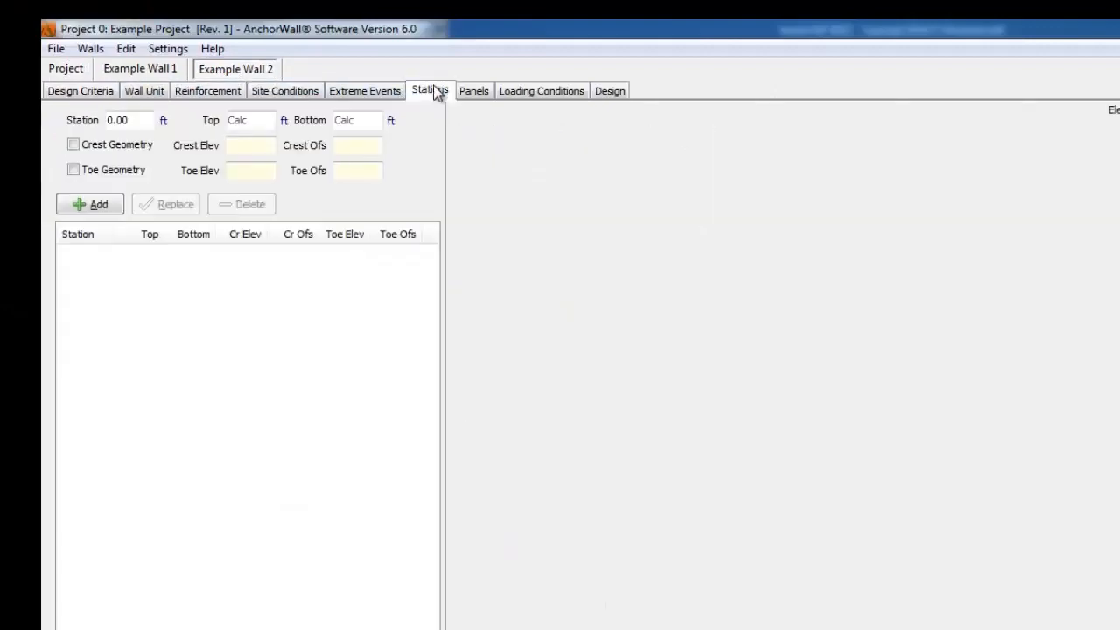
left_click(371, 97)
left_click(288, 93)
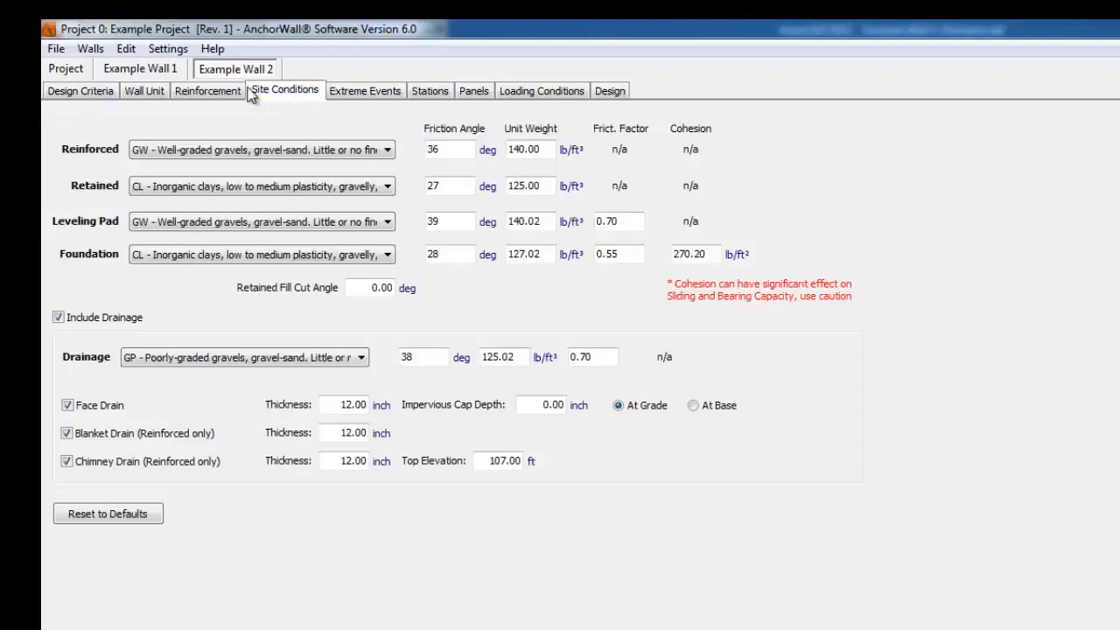
left_click(212, 89)
left_click(132, 96)
left_click(74, 92)
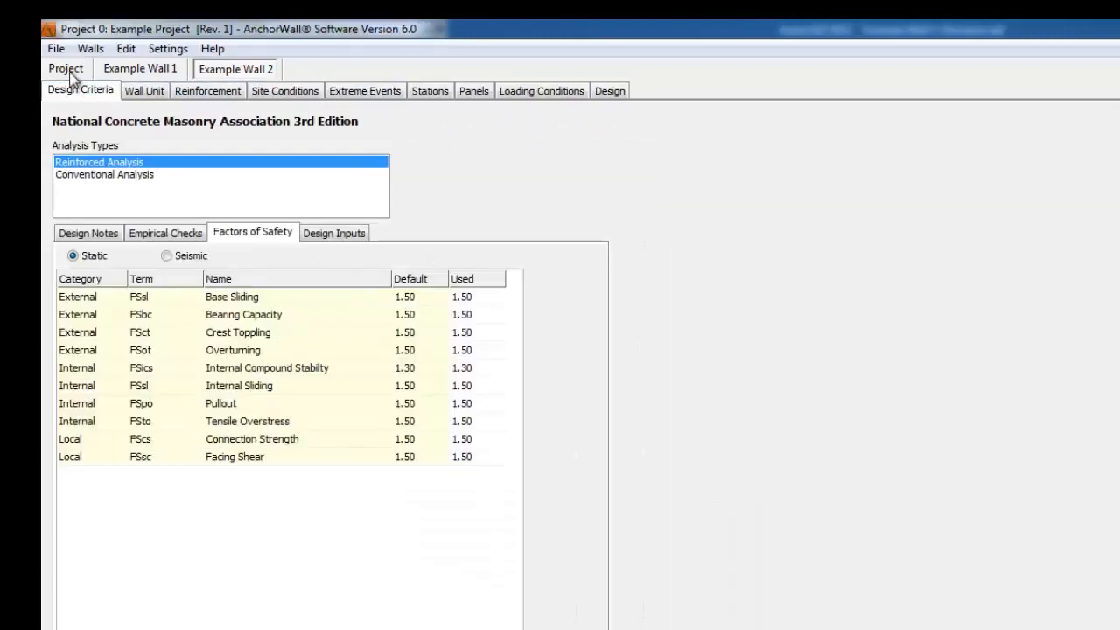
- Return to Example Wall 1 and show its design with the elevation and section views
left_click(124, 72)
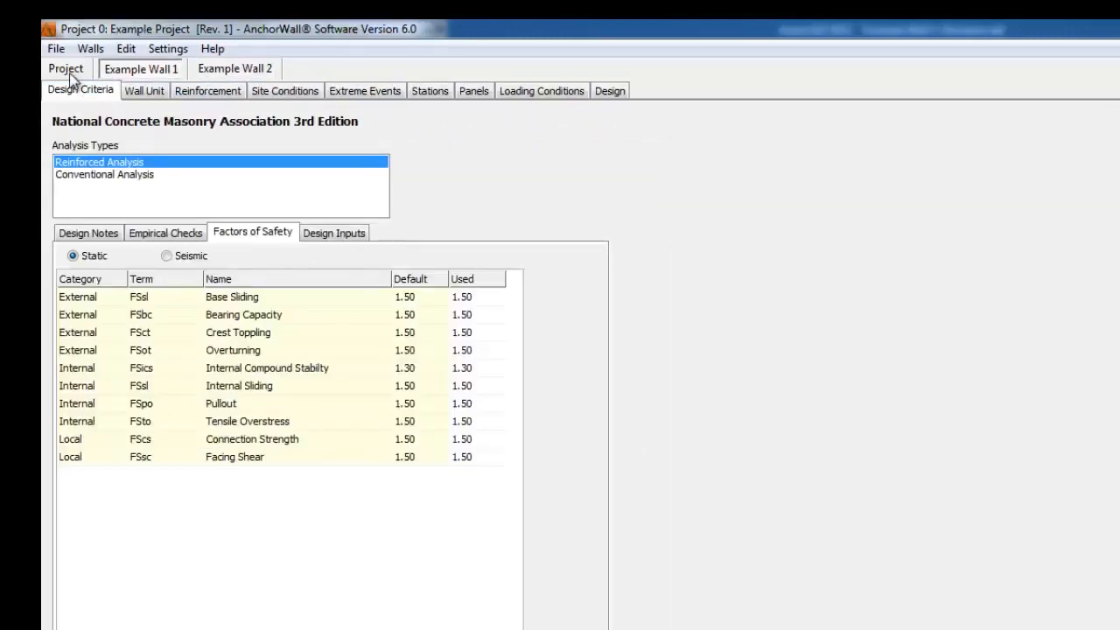
left_click(602, 97)
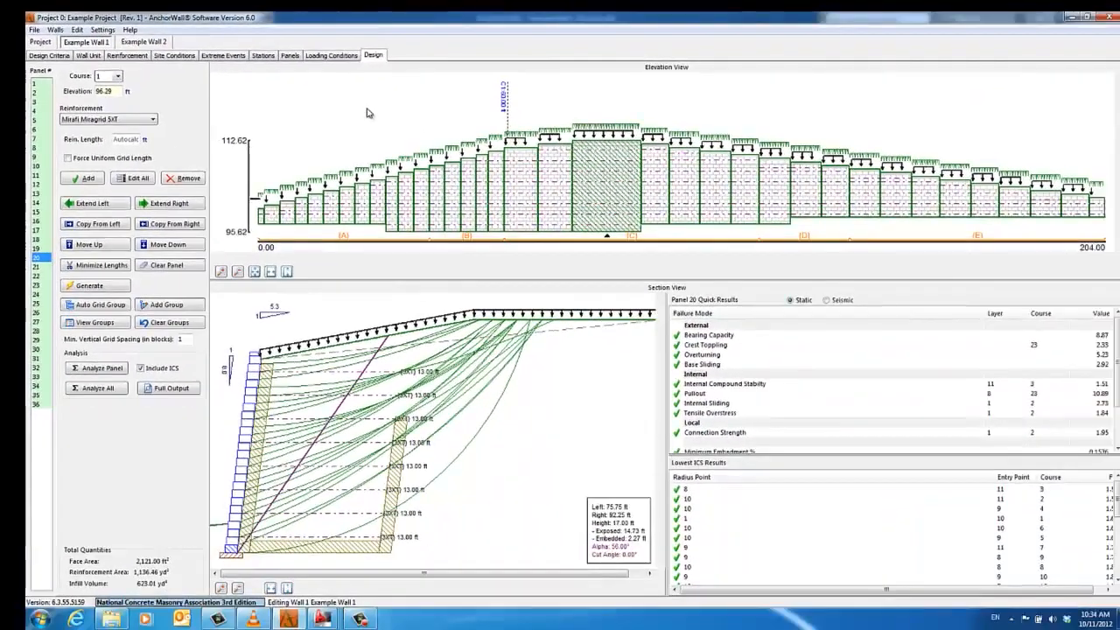